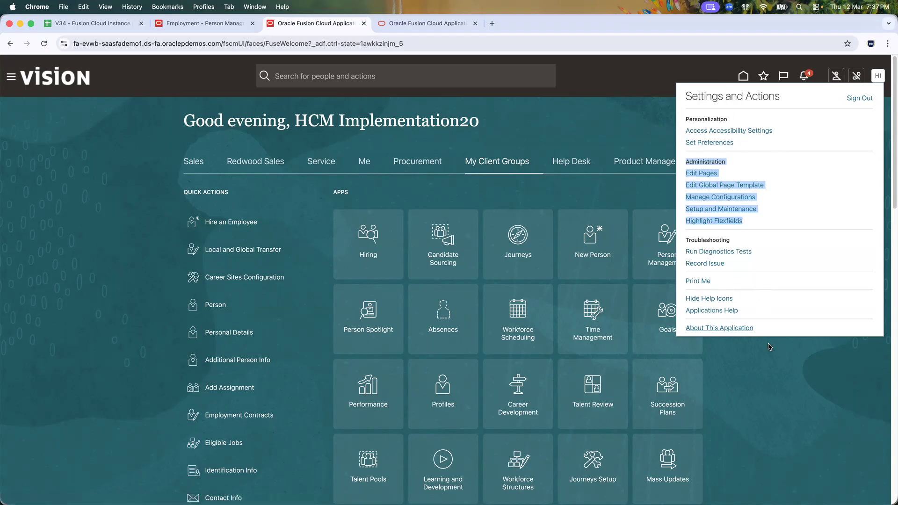
Step: Close the Settings and Actions menu and show the Sales apps on the home page
left_click(799, 362)
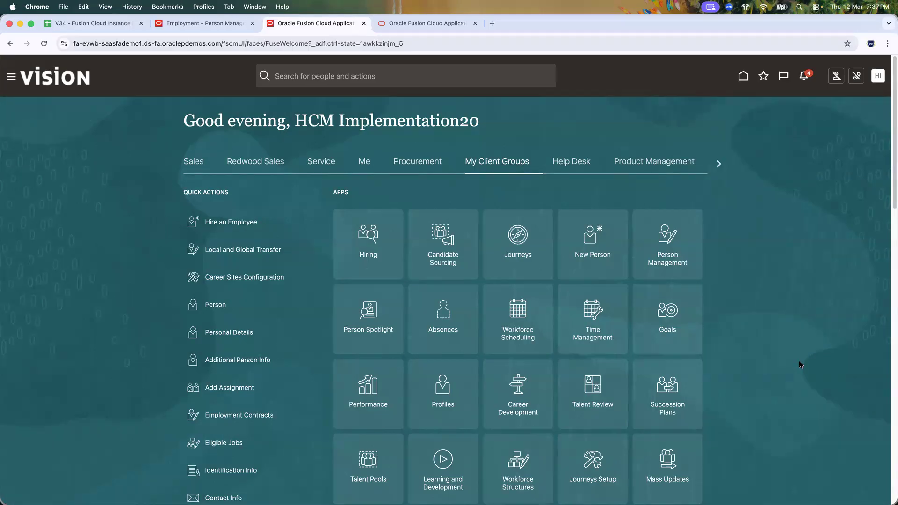
left_click(197, 162)
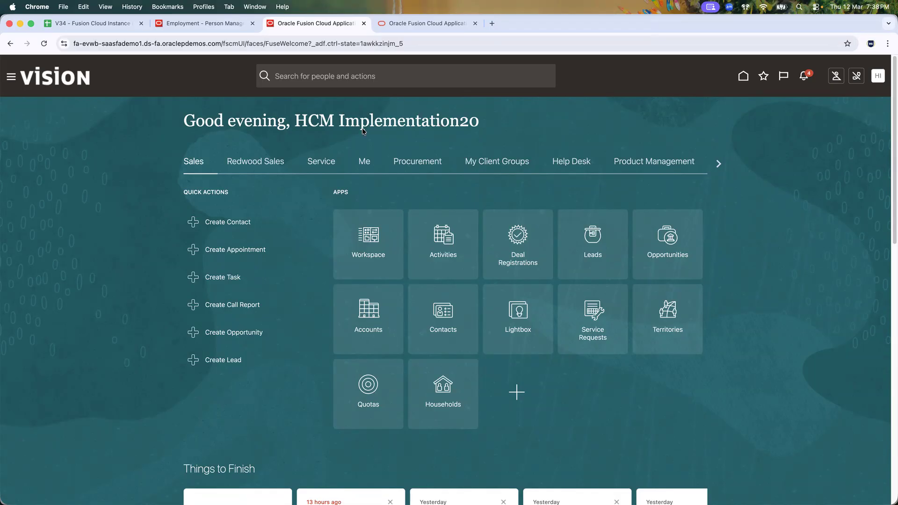
Step: Replace the old user name in Excel cell G21 with the new user's name
key("super+Tab")
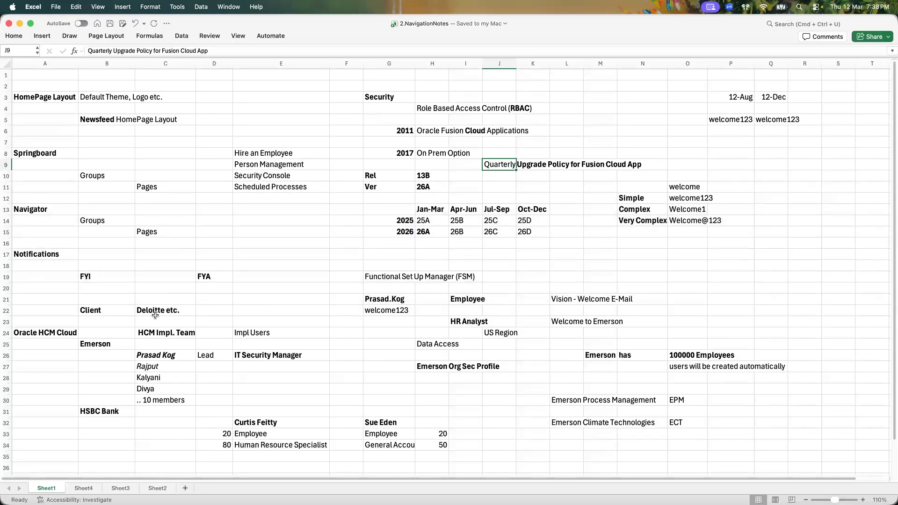
left_click(393, 300)
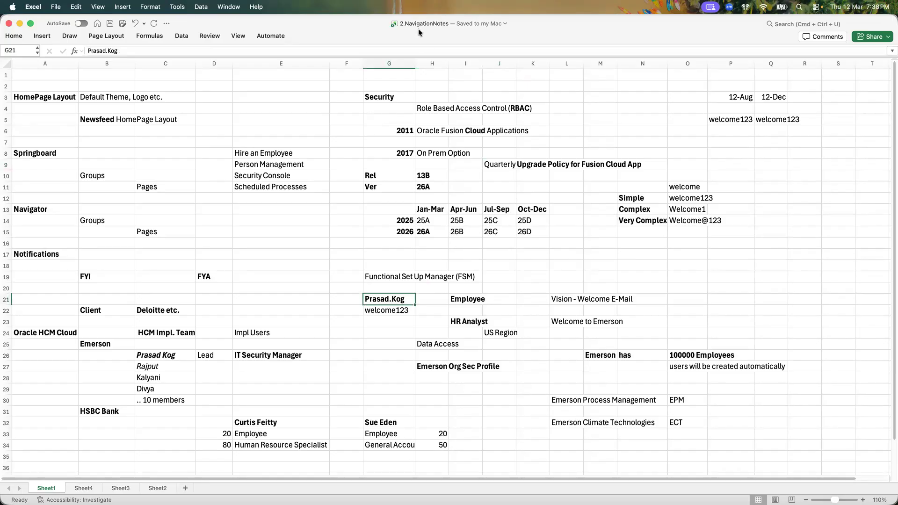
key("super+Tab")
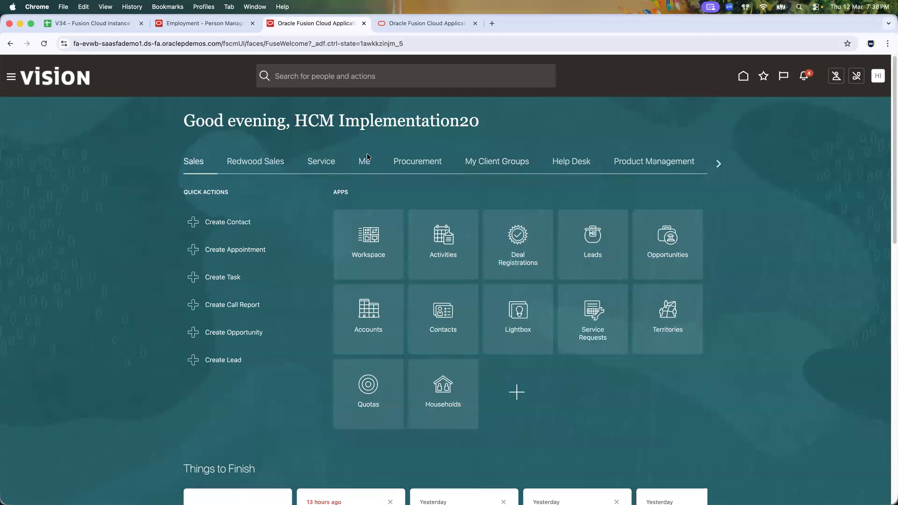
key("super+Tab")
double_click(390, 299)
type("John.Doe")
key("Return")
Step: Check the new user name in G21 against the Employee role in I21
left_click(404, 299)
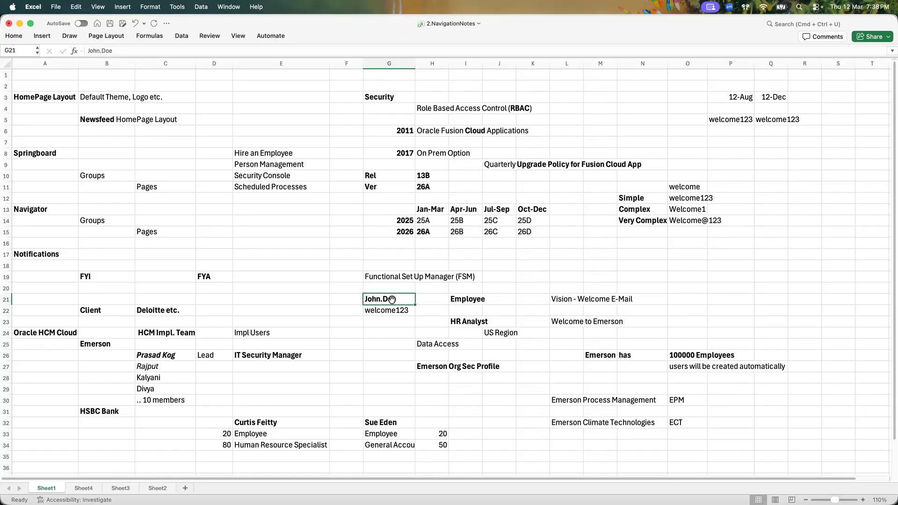
left_click(464, 300)
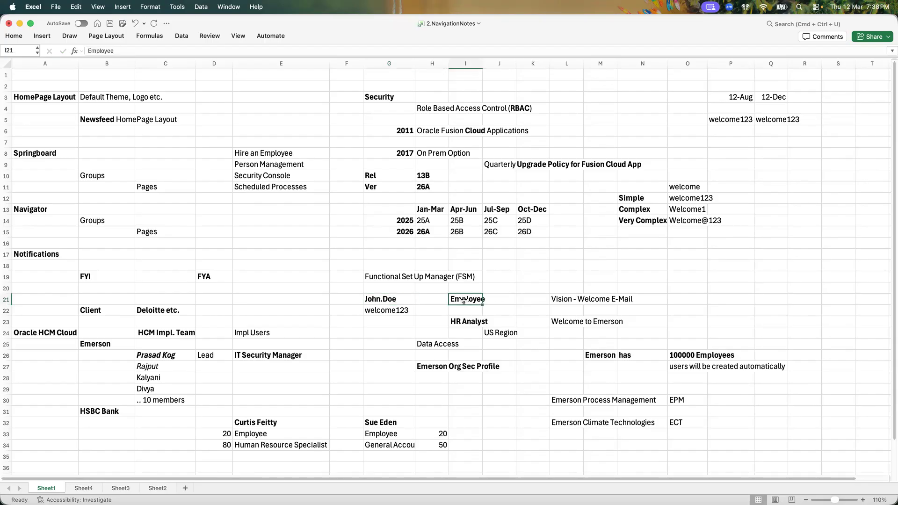
left_click(391, 300)
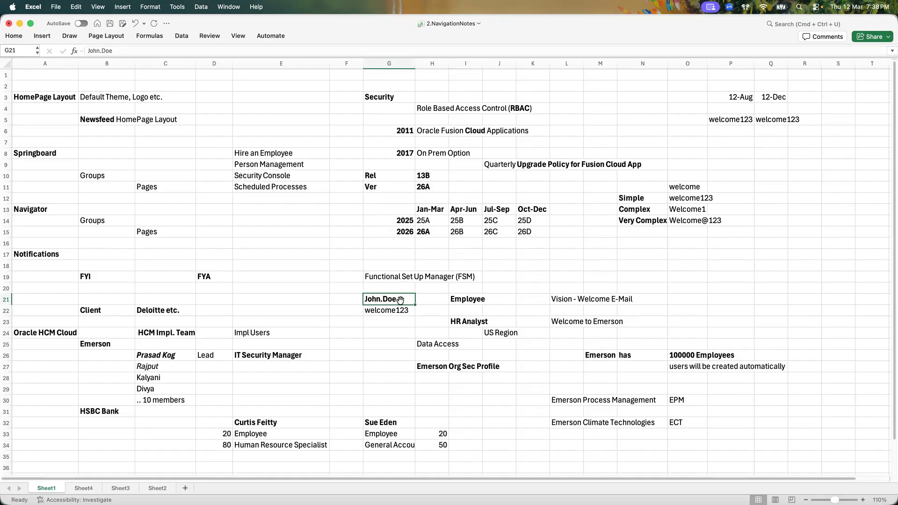
left_click(475, 296)
left_click(403, 296)
key("super+Tab")
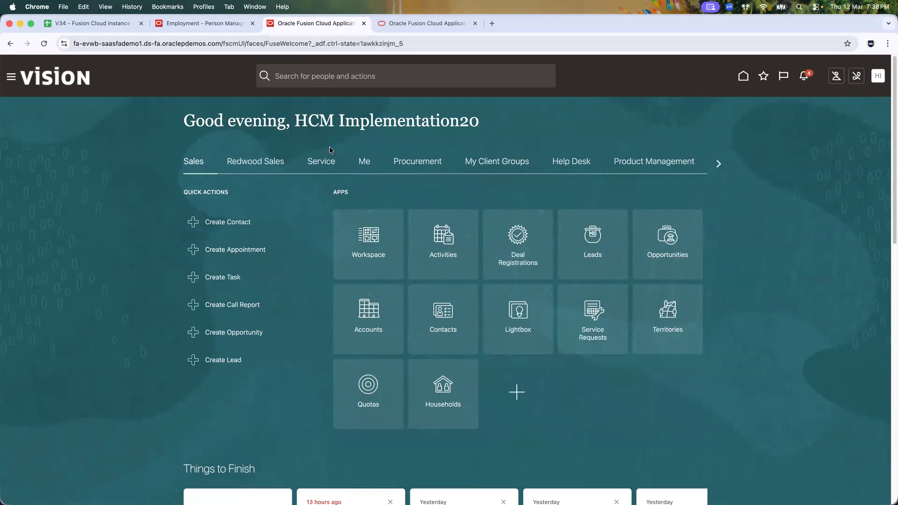
key("super+Tab")
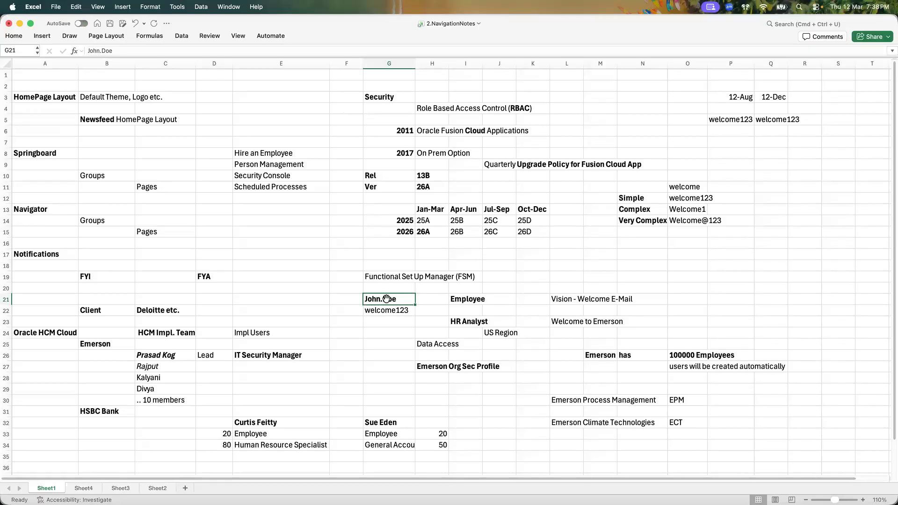
left_click(468, 299)
left_click(399, 301)
key("super+Tab")
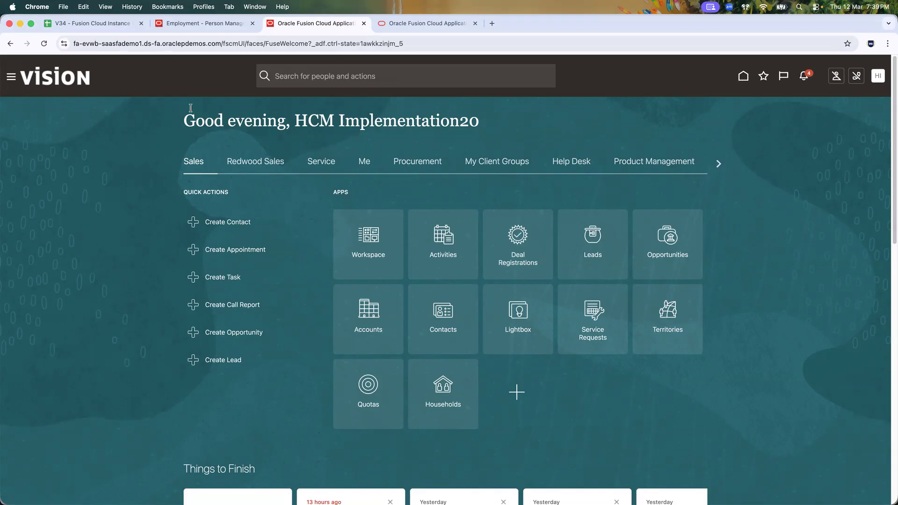
Step: Browse the Navigator, then bring up the Tools apps on the home page
left_click(11, 77)
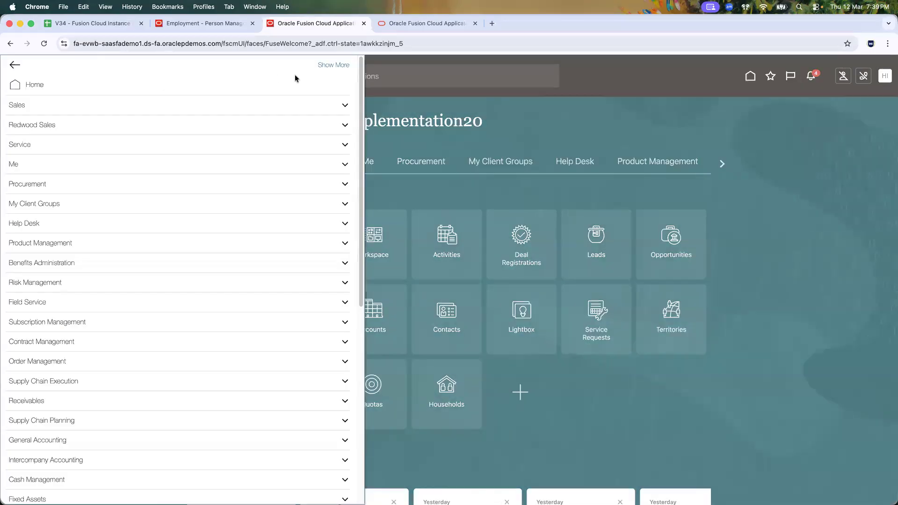
left_click_drag(362, 79, 403, 388)
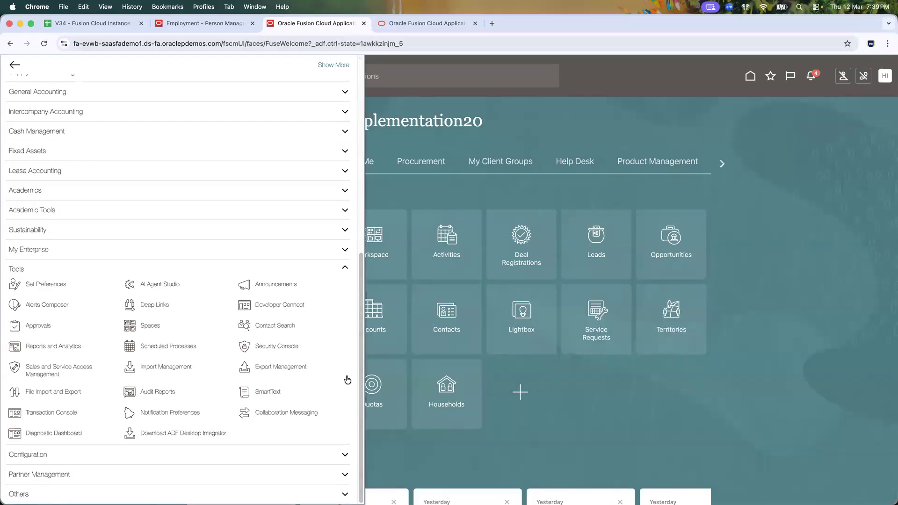
left_click(562, 138)
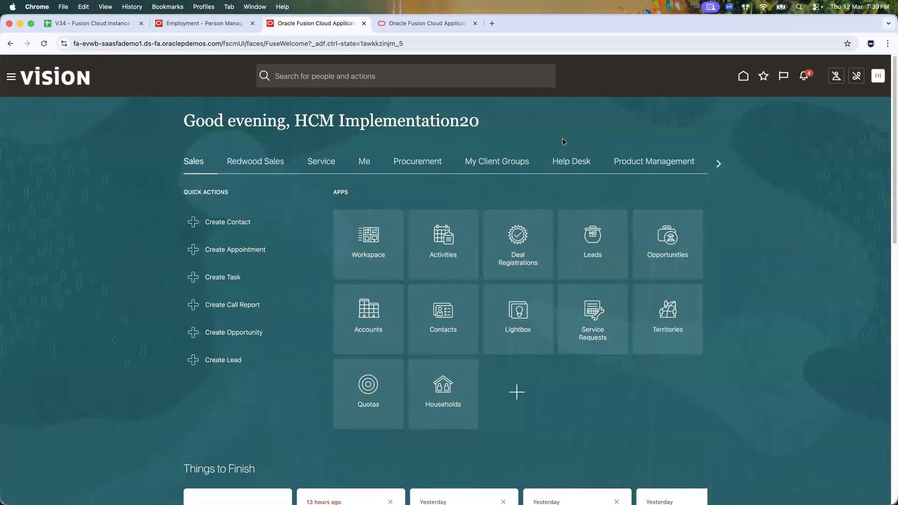
left_click(719, 161)
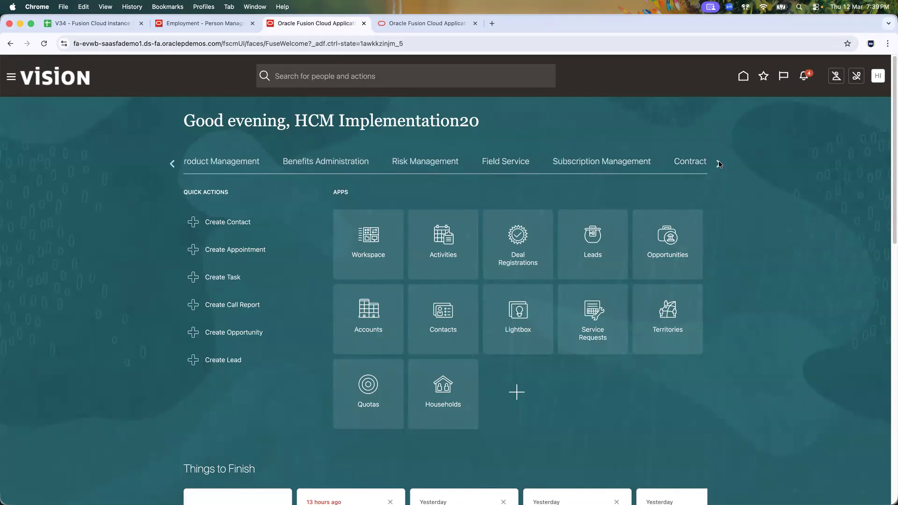
left_click(718, 161)
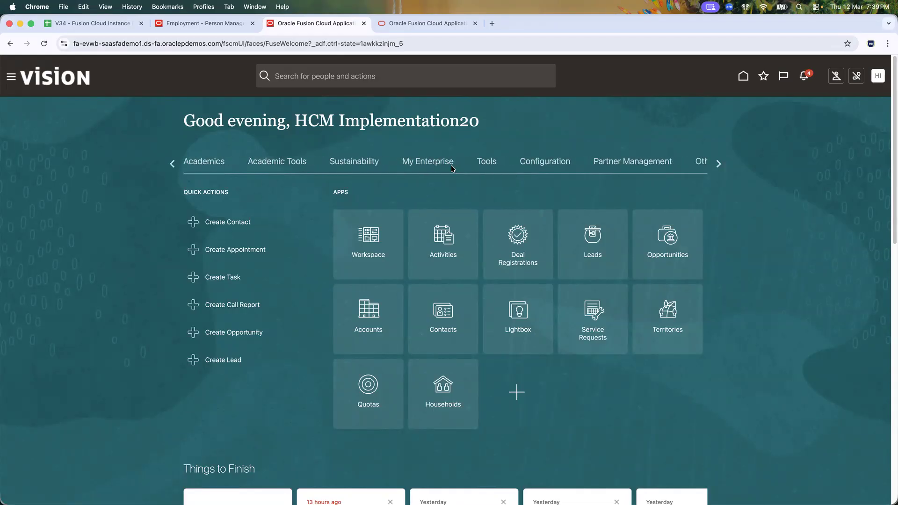
left_click(488, 164)
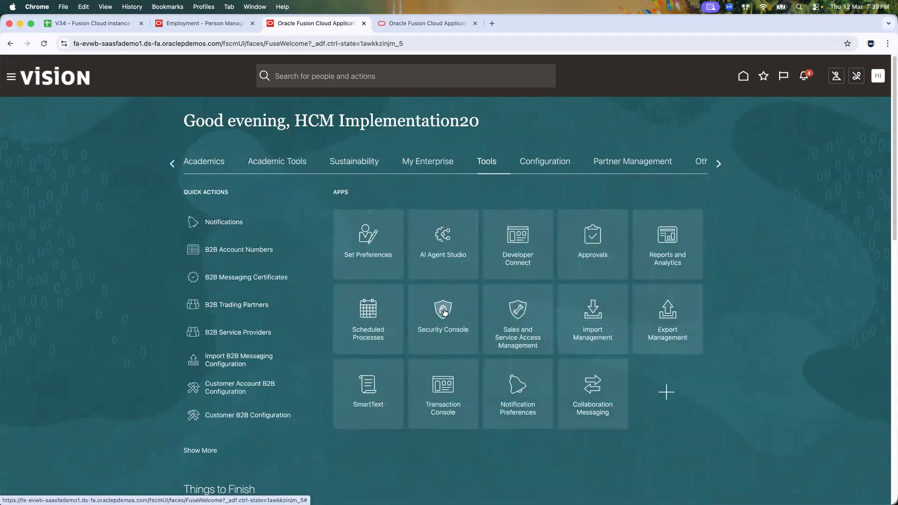
Step: Search the home page for 'security console'
left_click(393, 80)
type("se")
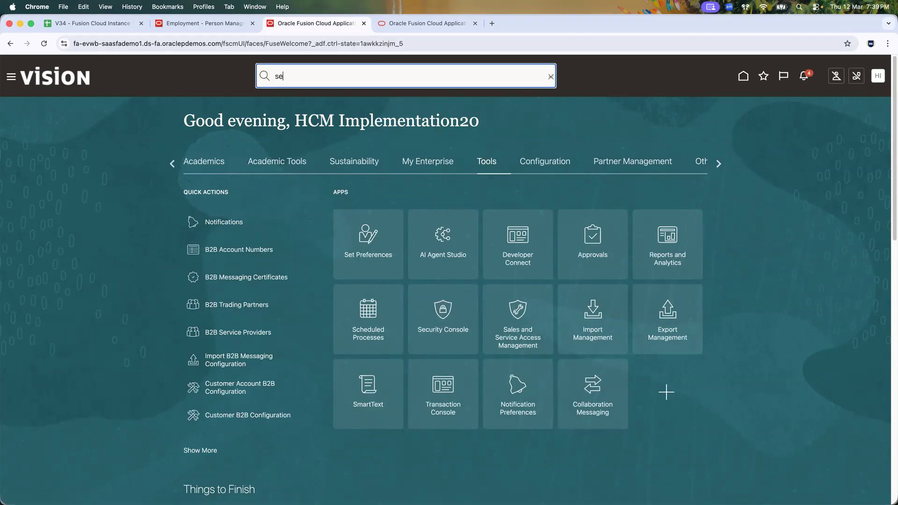
type("curity comso")
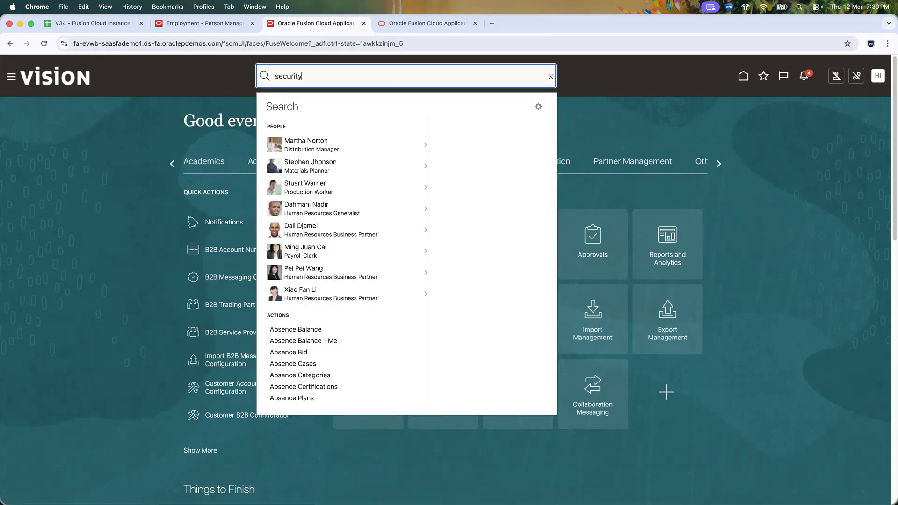
key("BackSpace")
key("BackSpace")
key("BackSpace")
type("nsole")
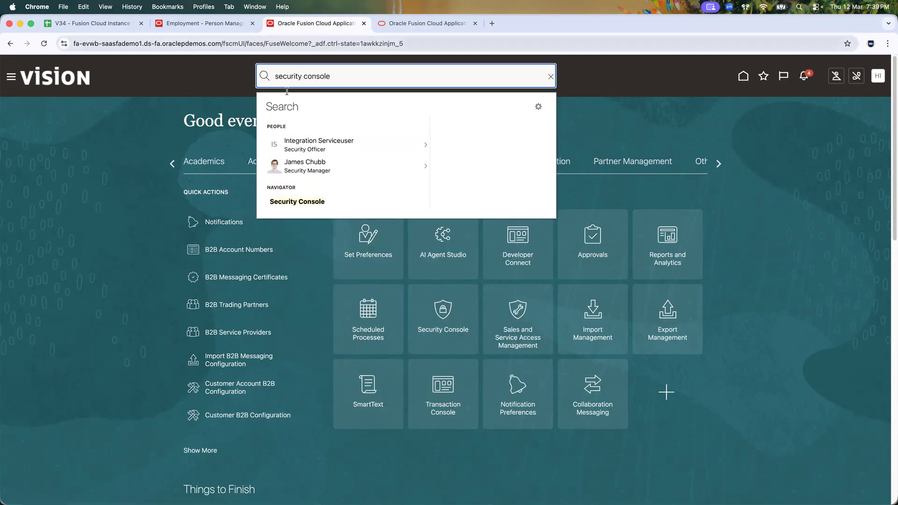
left_click(761, 122)
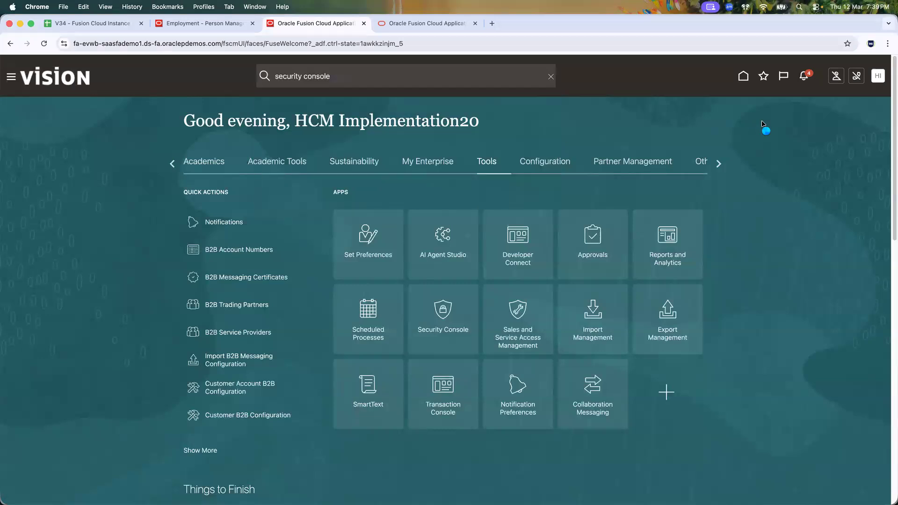
Step: Open the Security Console Users page from the Favorites list
left_click(764, 77)
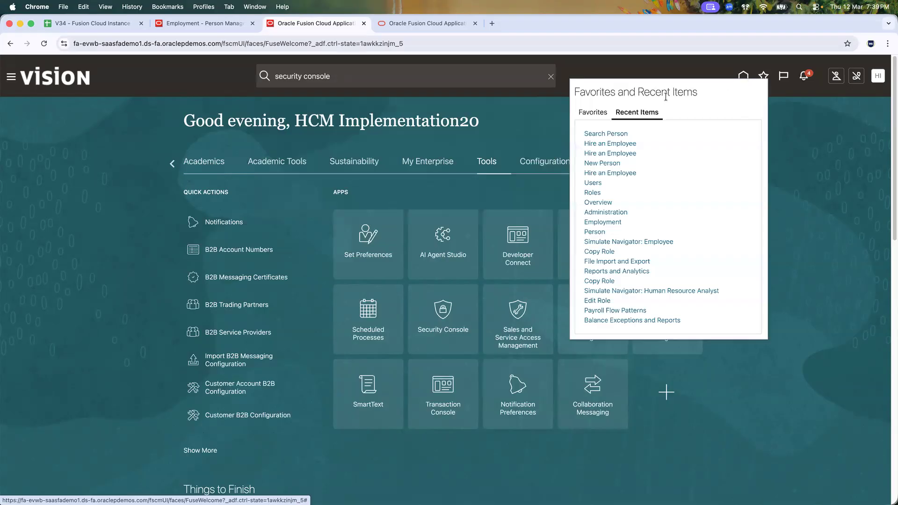
left_click(603, 112)
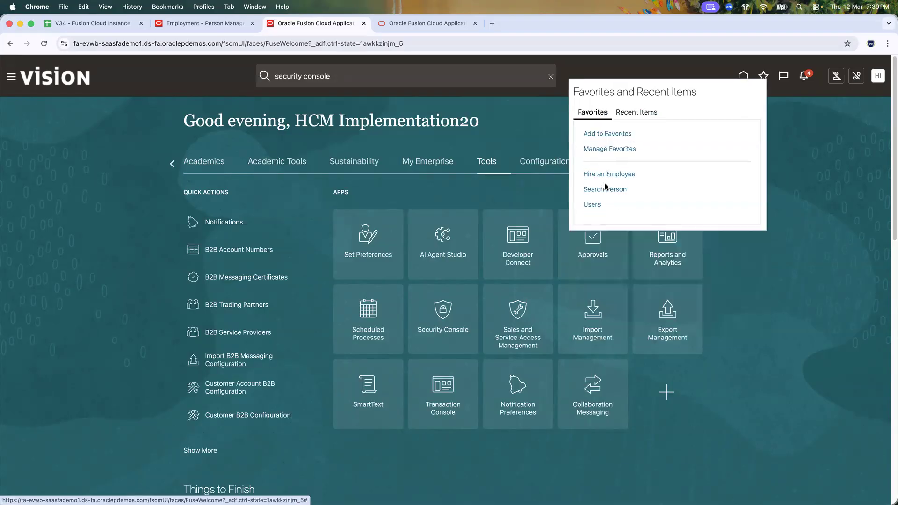
left_click(595, 205)
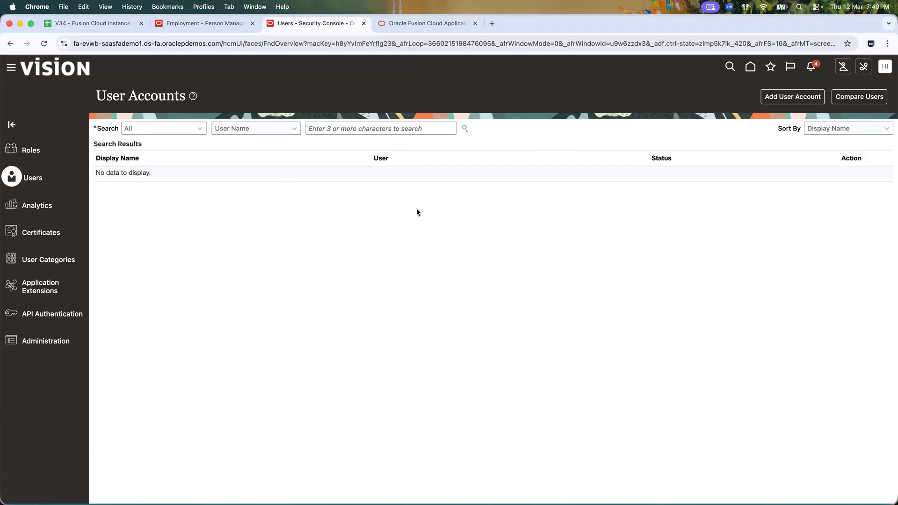
Step: Confirm the Employee role in the Excel notes and begin adding a new user account
key("super+Tab")
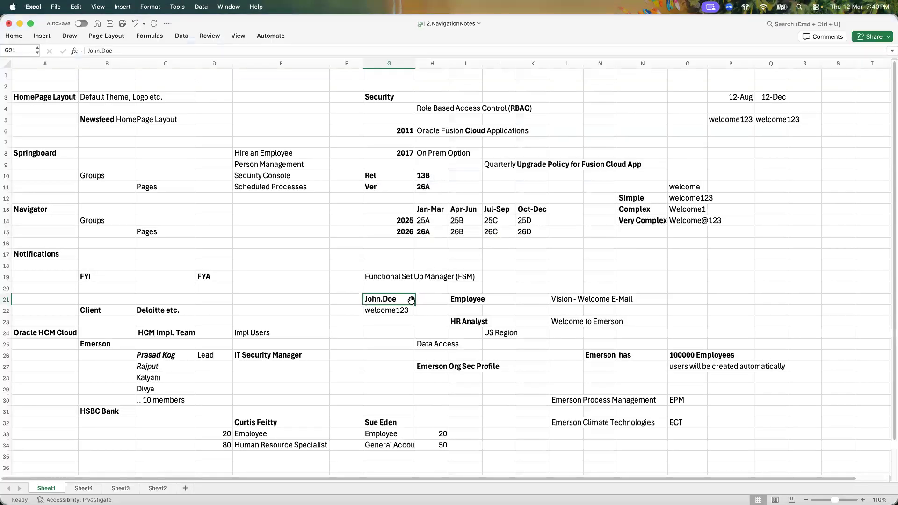
left_click(462, 300)
key("super+Tab")
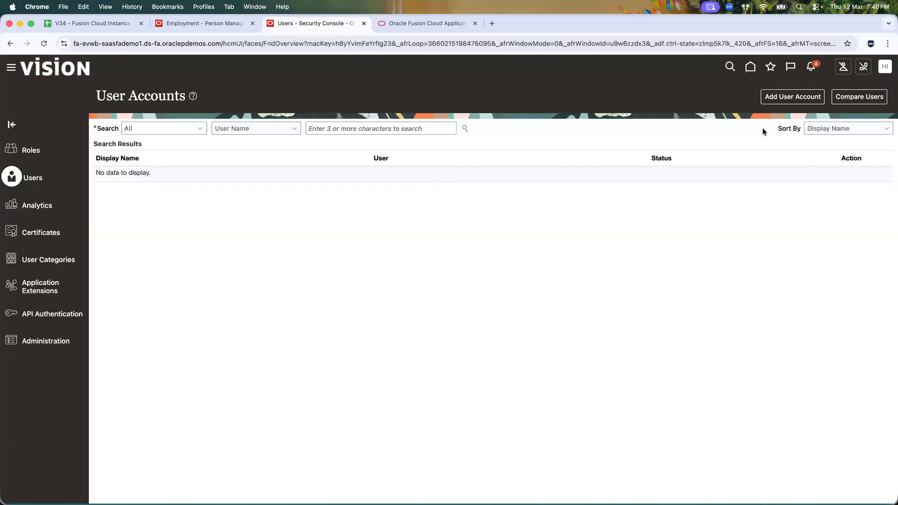
left_click(793, 99)
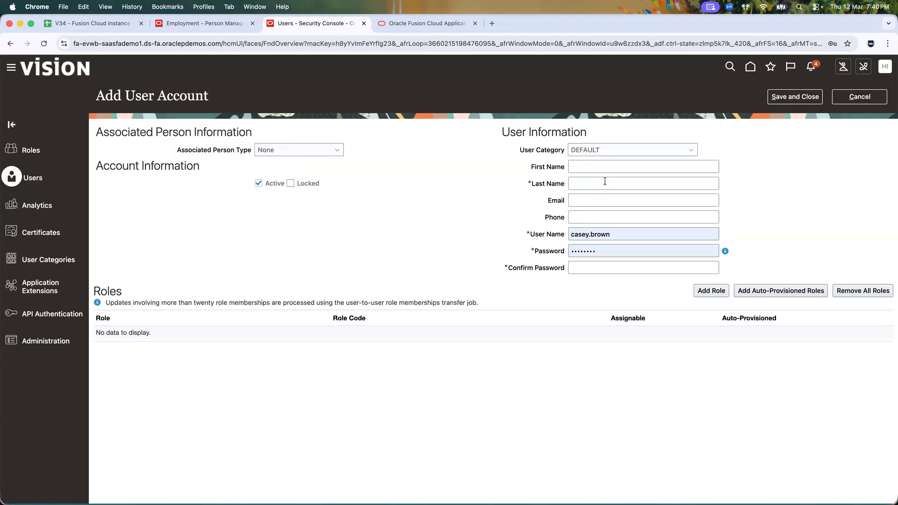
Step: Enter the new user's first and last name in the Add User Account form
left_click(584, 164)
type("John")
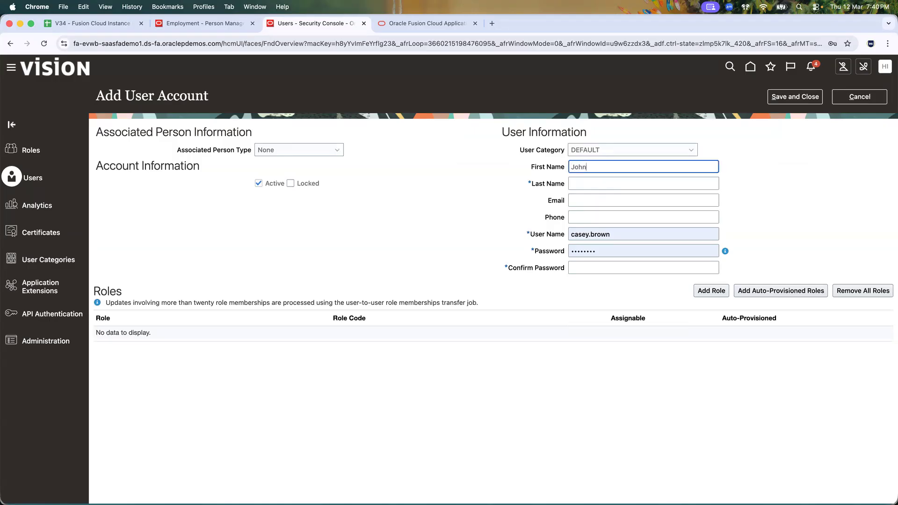
key("Tab")
type("Doe")
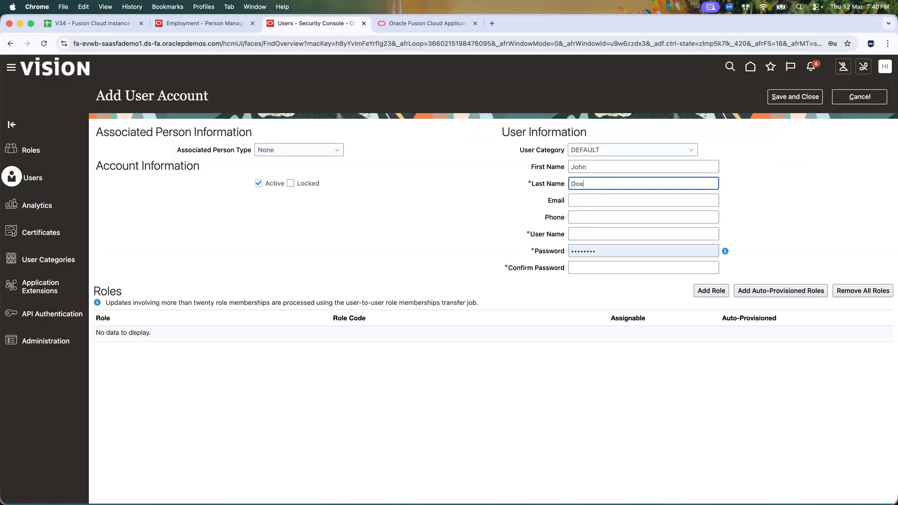
key("Tab")
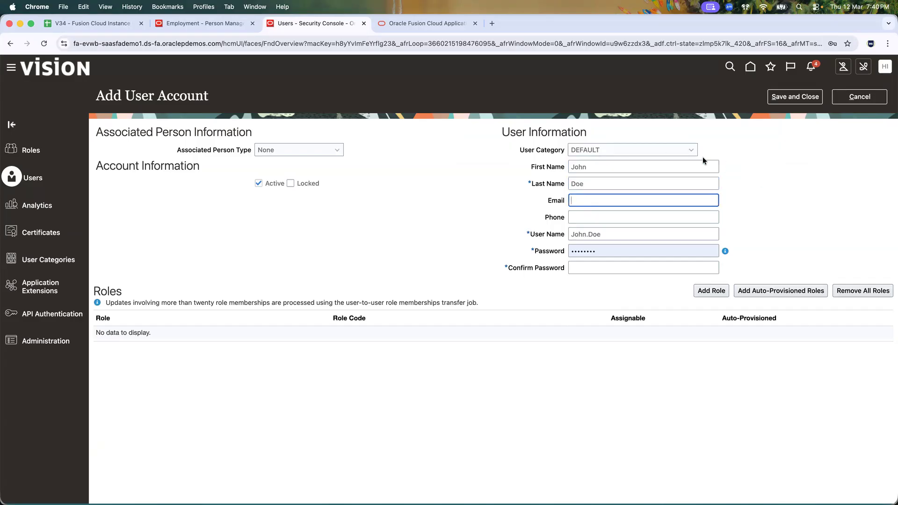
Step: Test appending 1 to the last name, then remove it so the user name regenerates
left_click(593, 166)
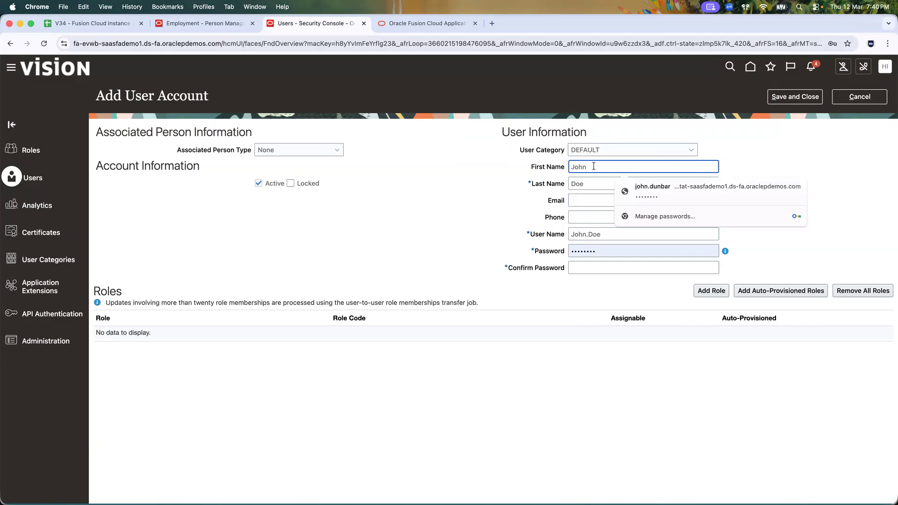
left_click(580, 183)
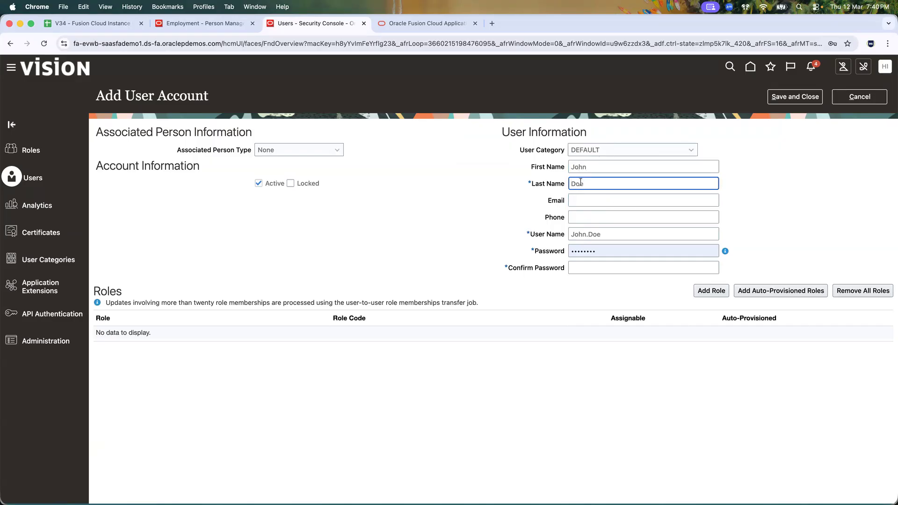
type("1")
key("BackSpace")
key("Tab")
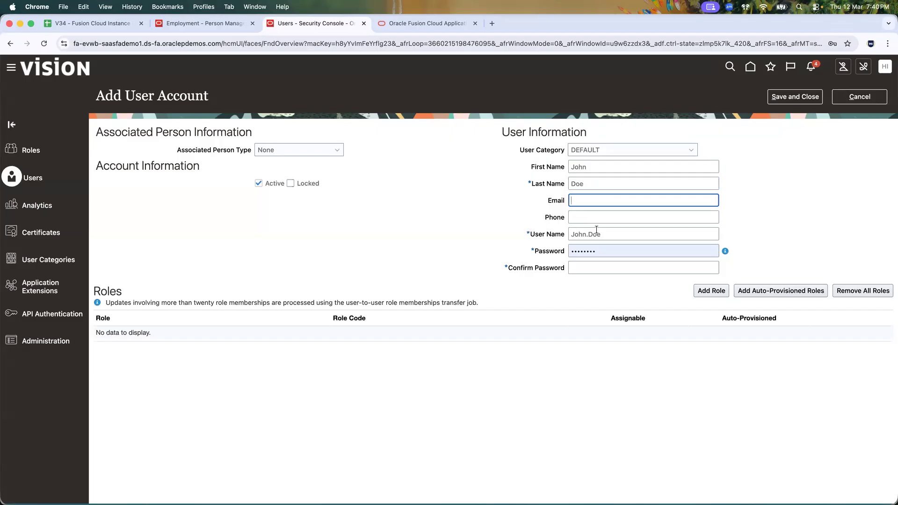
left_click(593, 184)
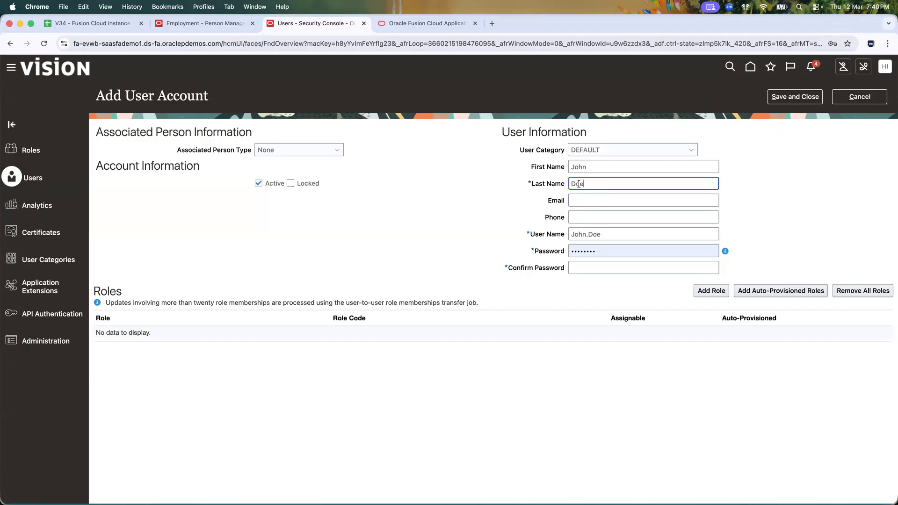
type("1")
key("Tab")
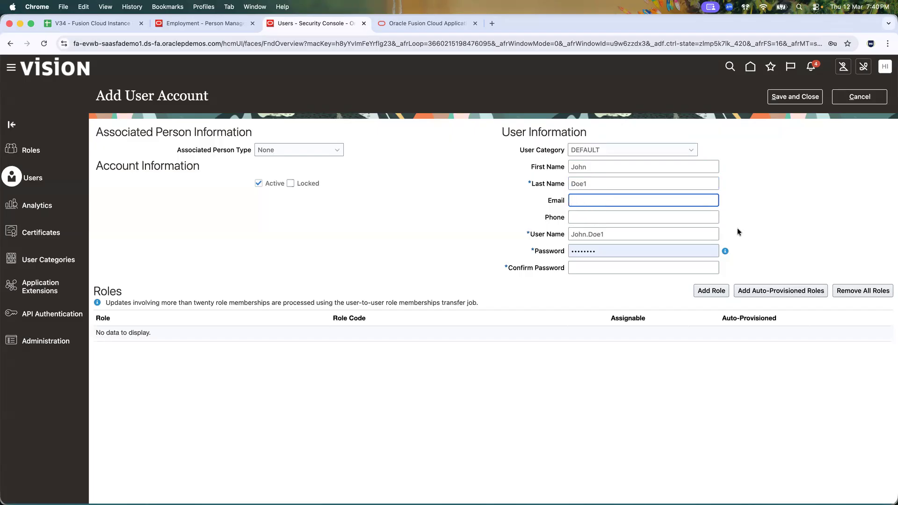
left_click(597, 167)
left_click(598, 181)
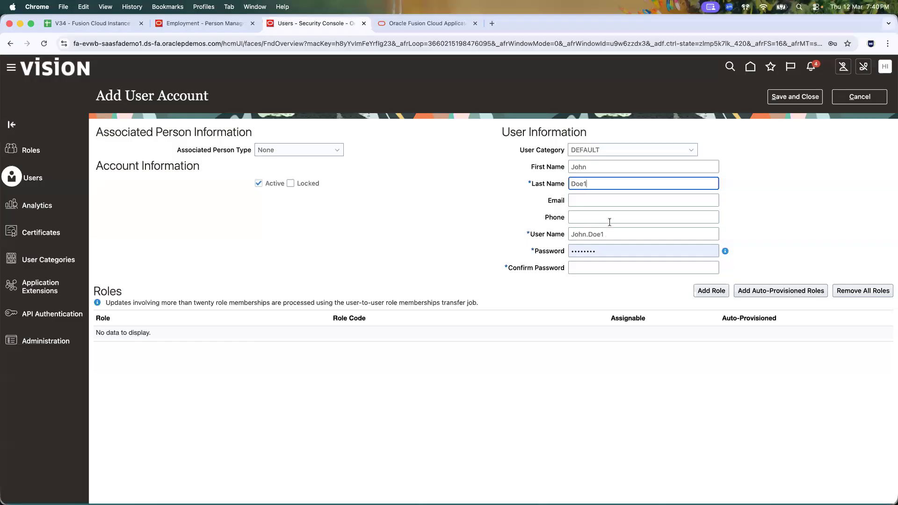
key("BackSpace")
left_click(766, 201)
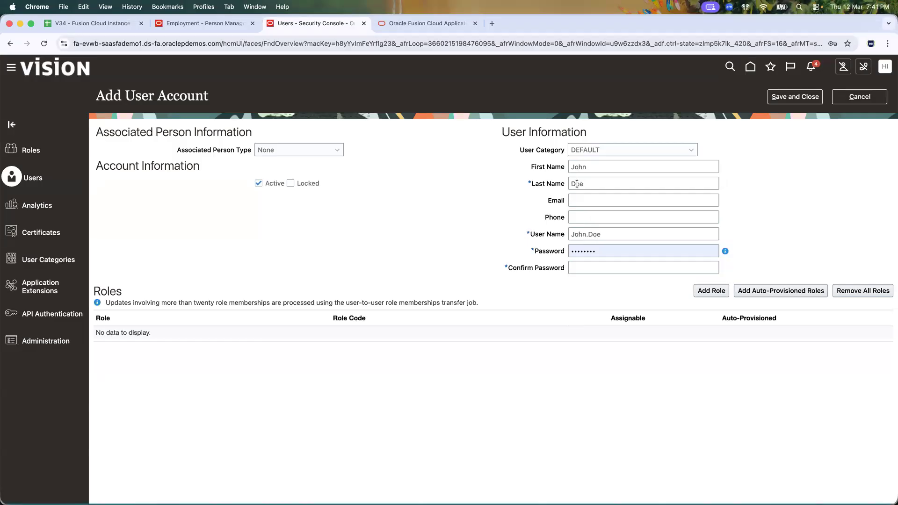
Step: Inspect the user name generated from the first and last name
left_click(617, 235)
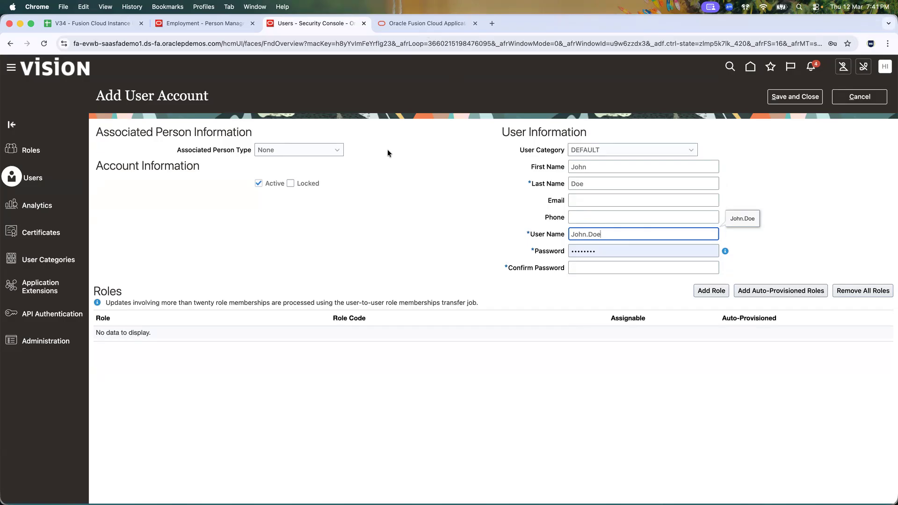
double_click(578, 235)
double_click(596, 235)
left_click(492, 23)
Step: Load the Fusion home page in a new browser tab and move it to third position
type("evwb")
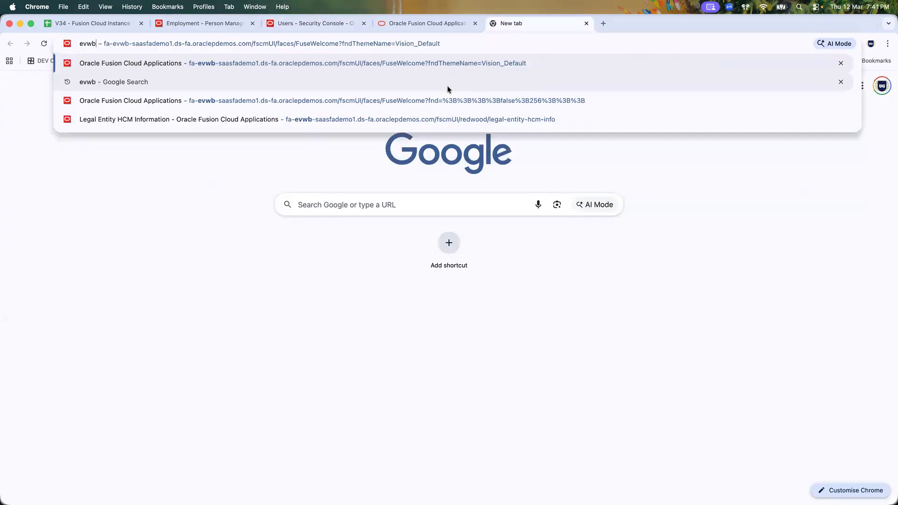
key("Return")
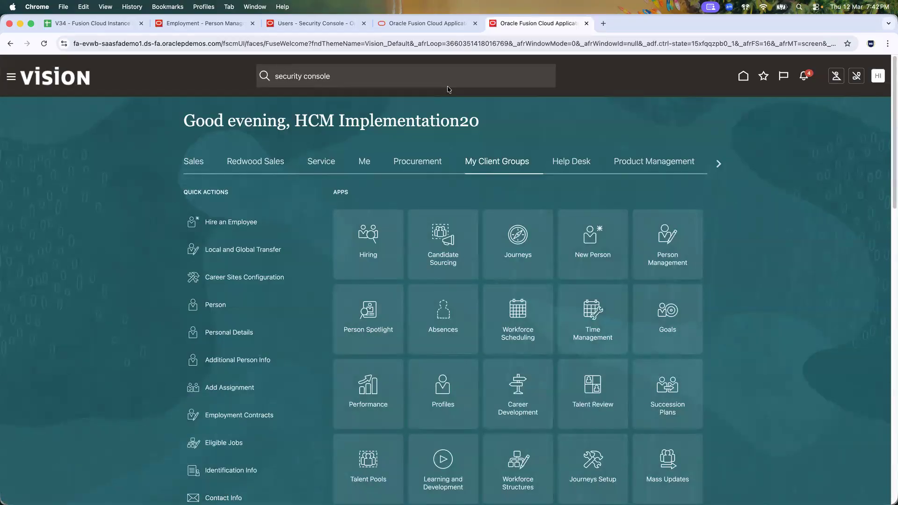
left_click(360, 77)
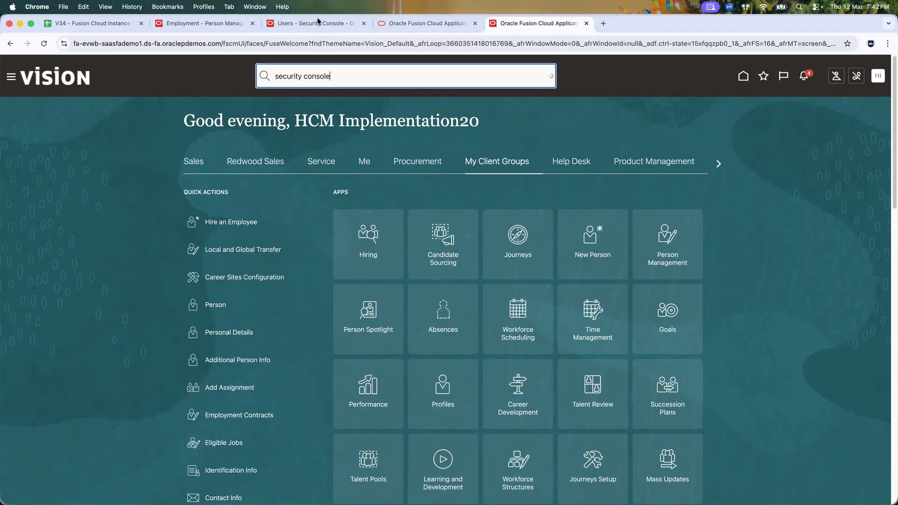
left_click(304, 23)
left_click_drag(540, 25, 320, 32)
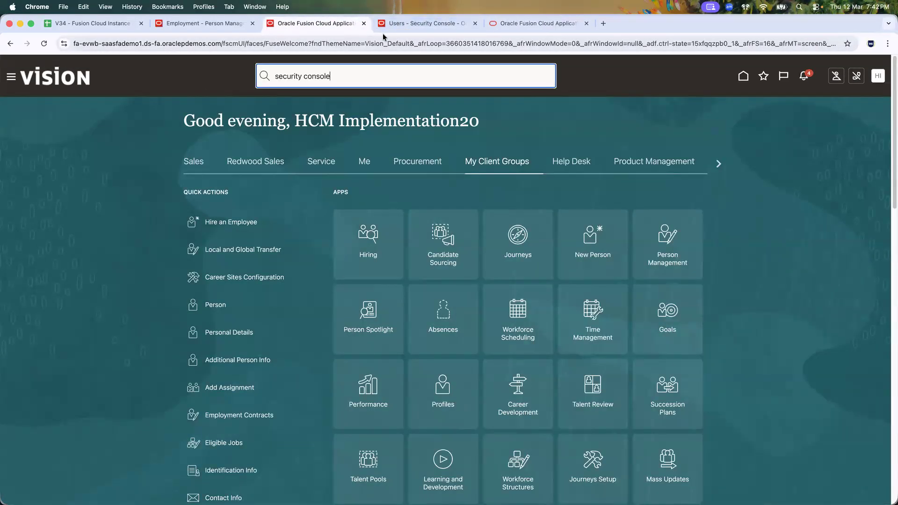
Step: Open the Security Console's User Categories list in that tab, keeping the form tab intact
left_click(763, 76)
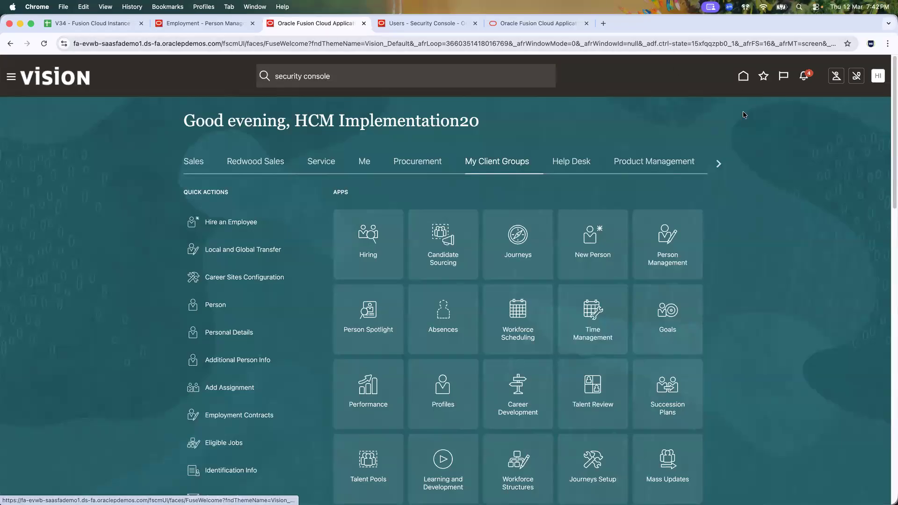
left_click(592, 205)
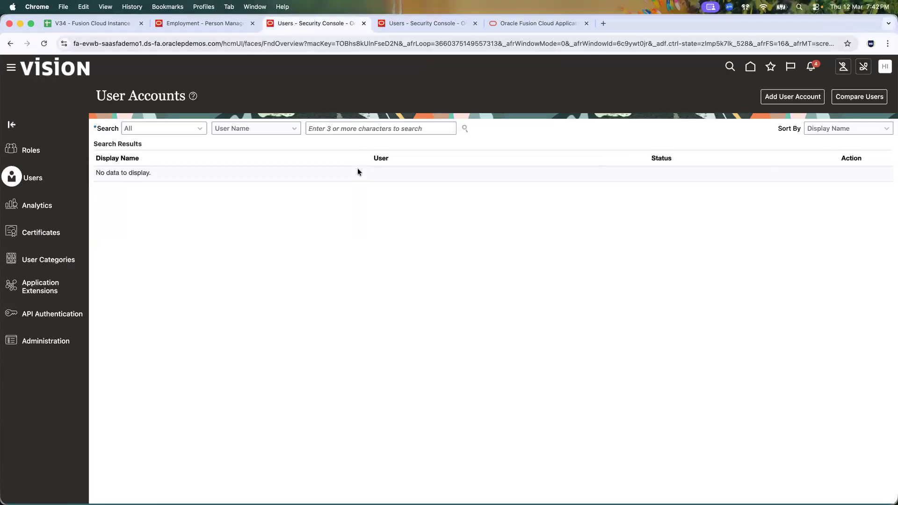
left_click(62, 262)
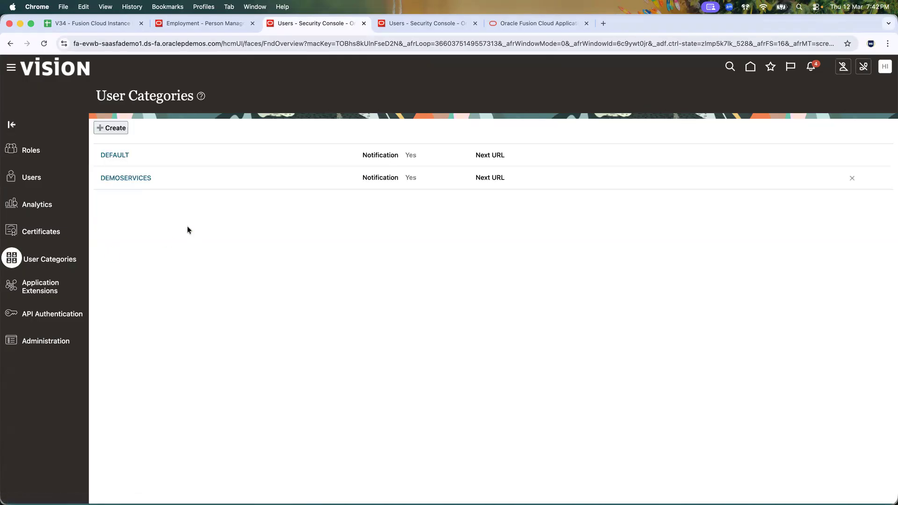
left_click(385, 24)
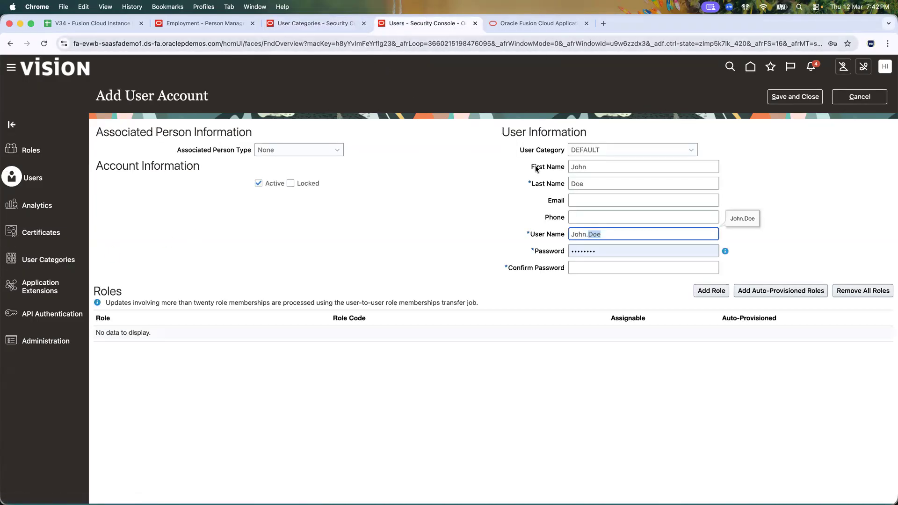
Step: Open the DEFAULT user category for editing and review its user name rule options
left_click(318, 23)
left_click(115, 155)
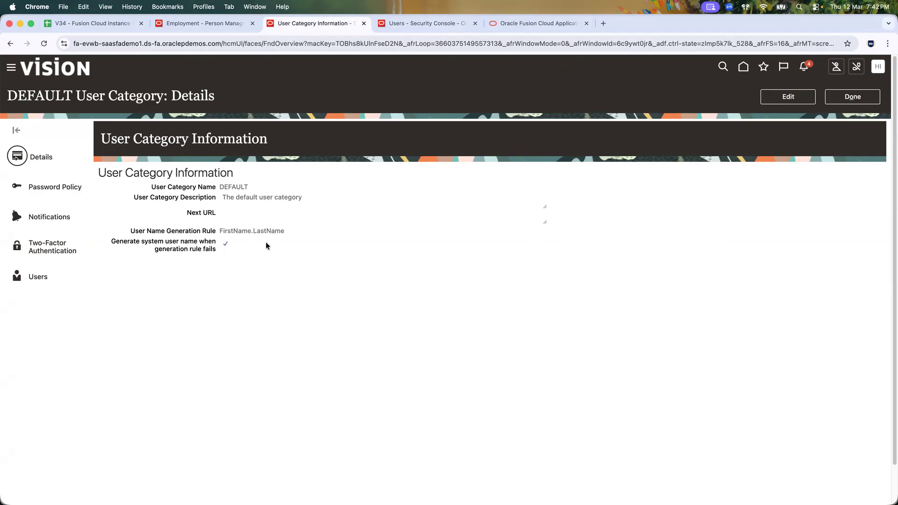
left_click(787, 97)
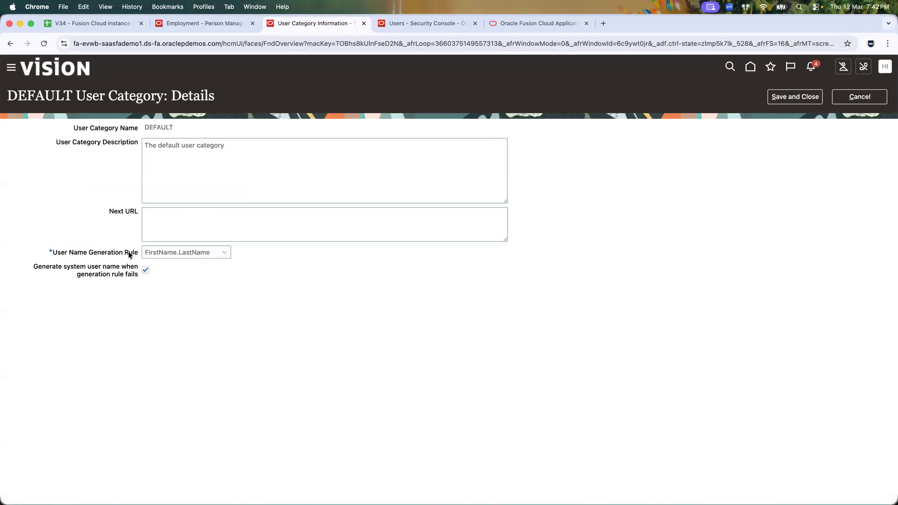
left_click(209, 253)
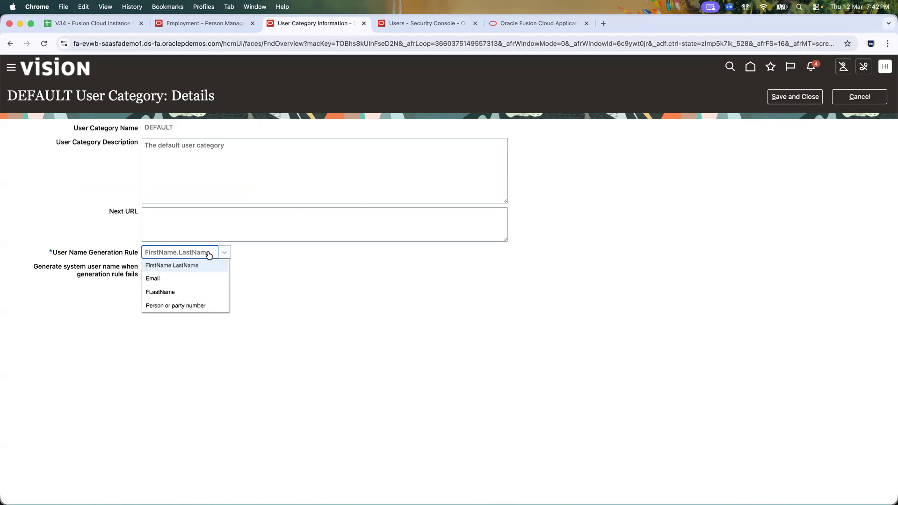
left_click(317, 266)
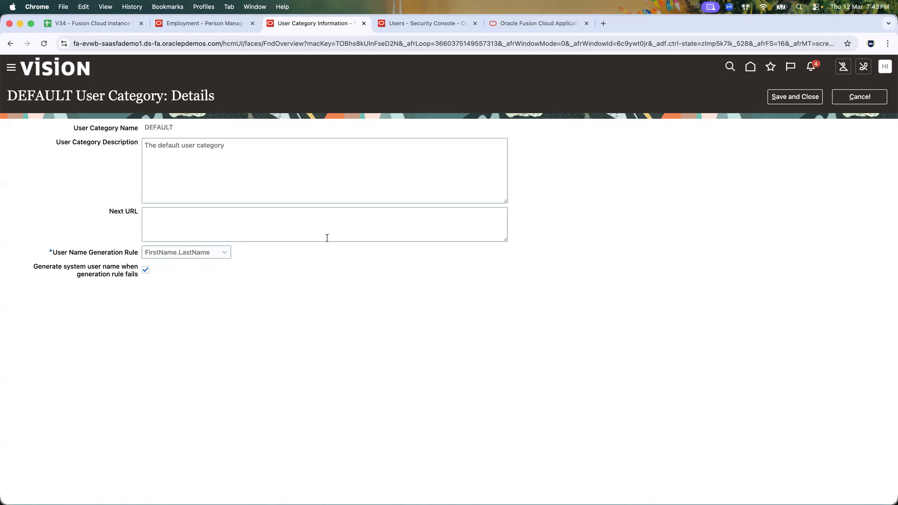
left_click(389, 26)
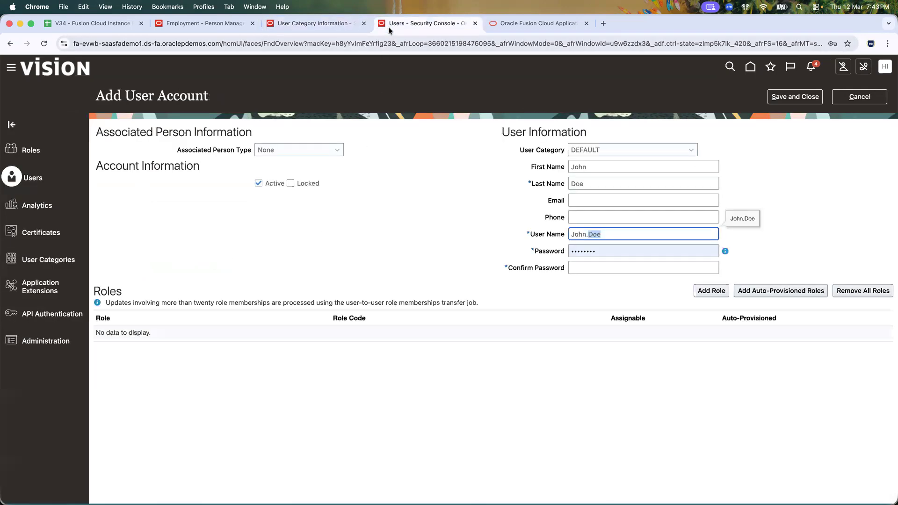
left_click(586, 185)
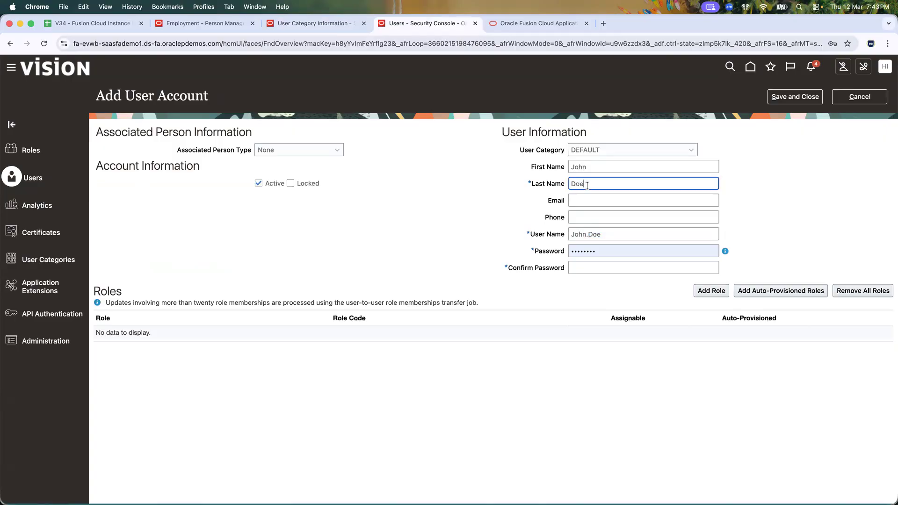
left_click(605, 234)
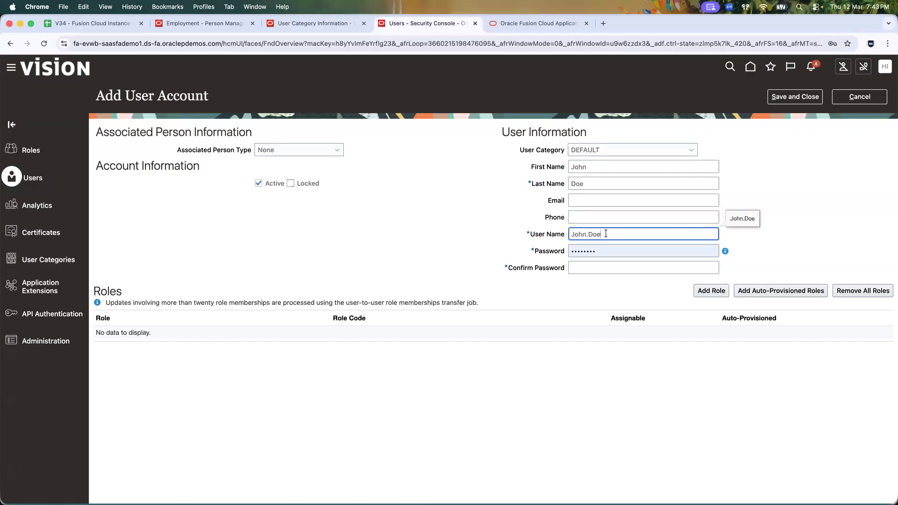
Step: Set the DEFAULT category's user name generation rule to Email and save it
left_click(530, 29)
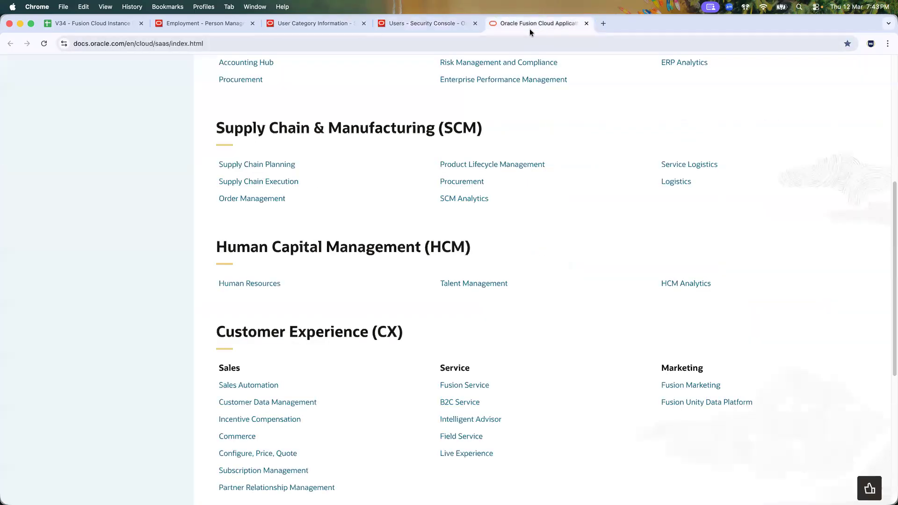
left_click(323, 26)
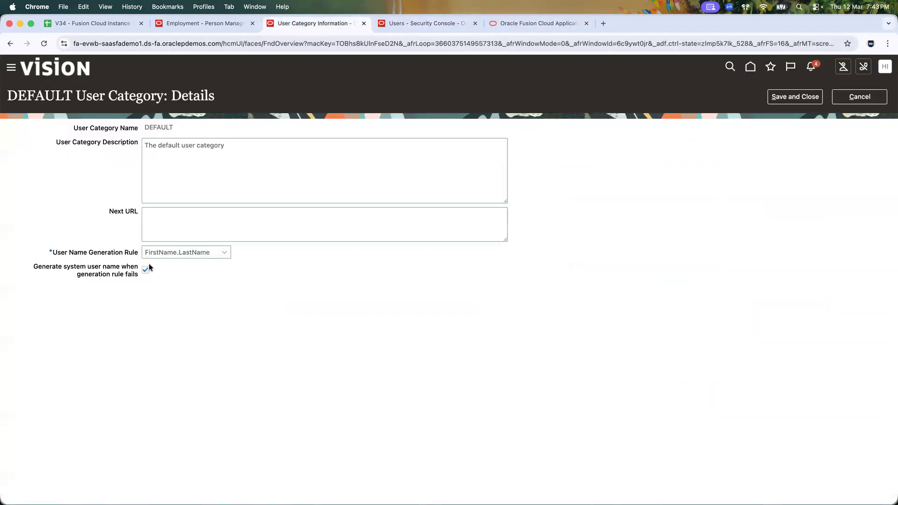
left_click(226, 255)
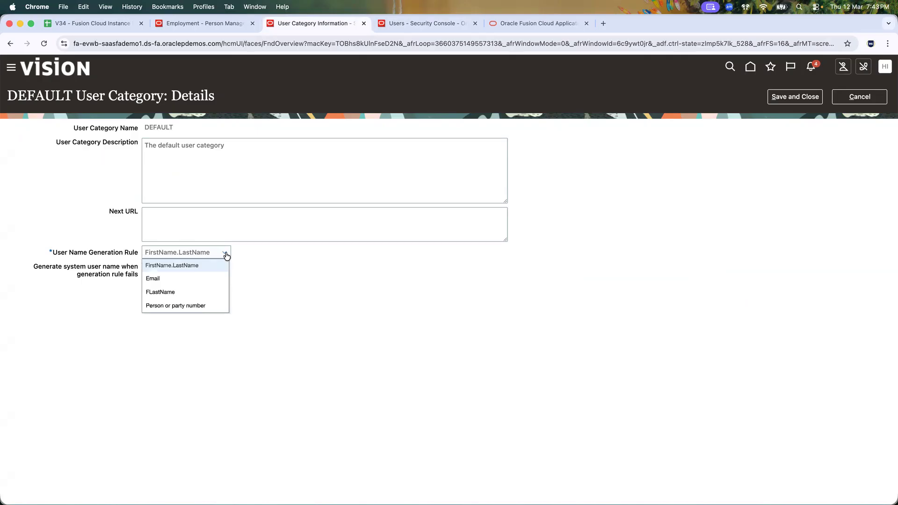
left_click(183, 280)
left_click(795, 97)
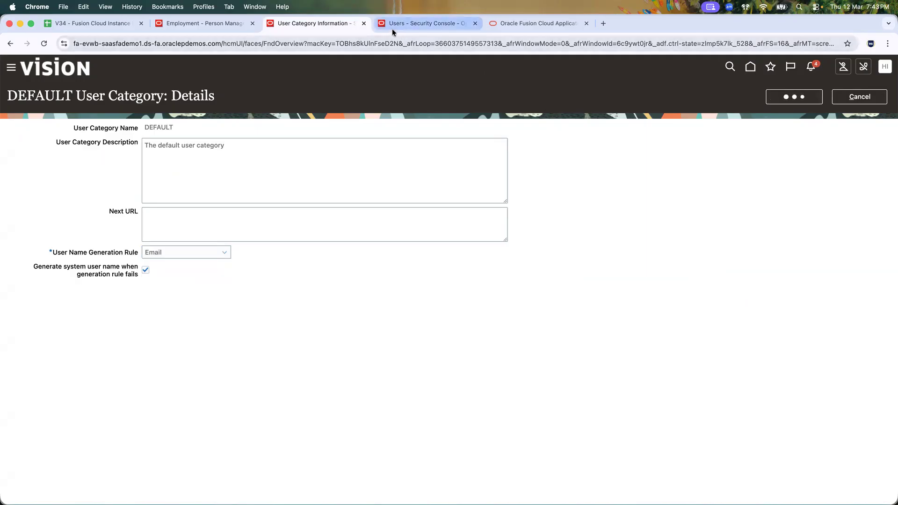
left_click(393, 24)
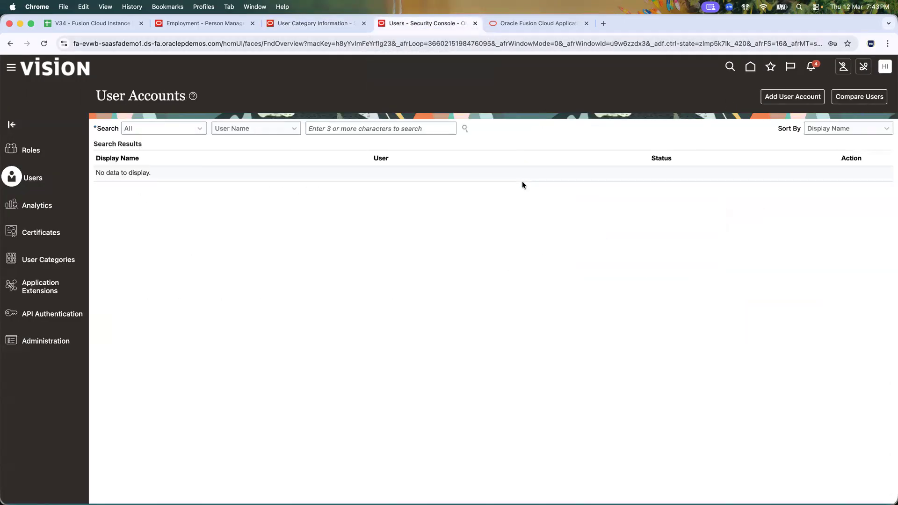
Step: Start a new user account and enter the new user's first name, last name and email
left_click(794, 99)
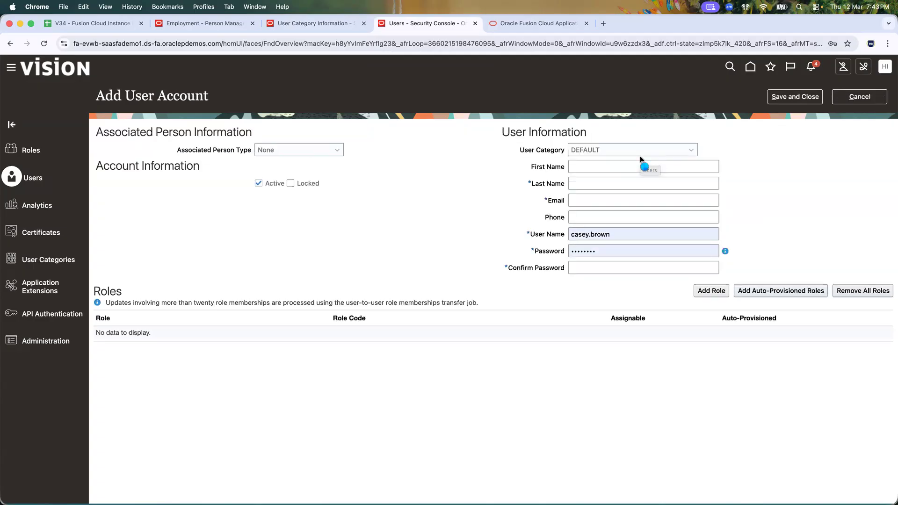
left_click(626, 166)
type("John")
key("Tab")
type("Doe")
key("Tab")
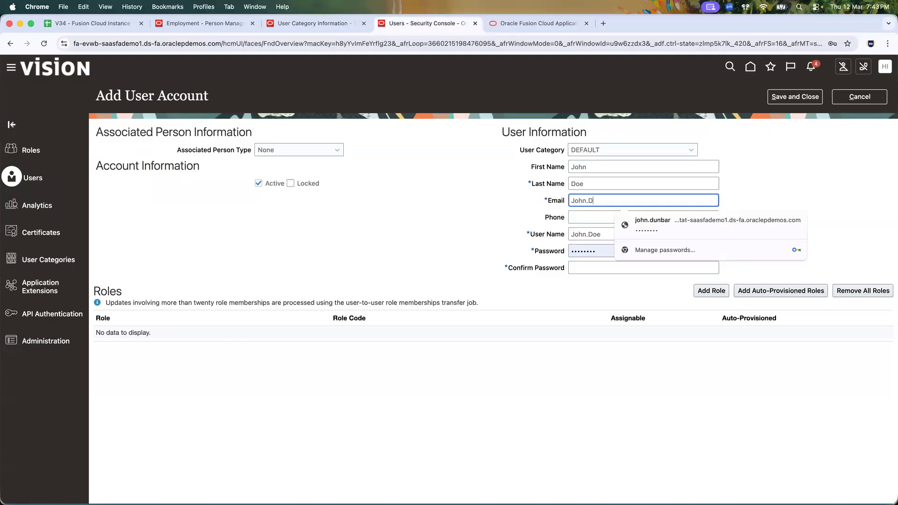
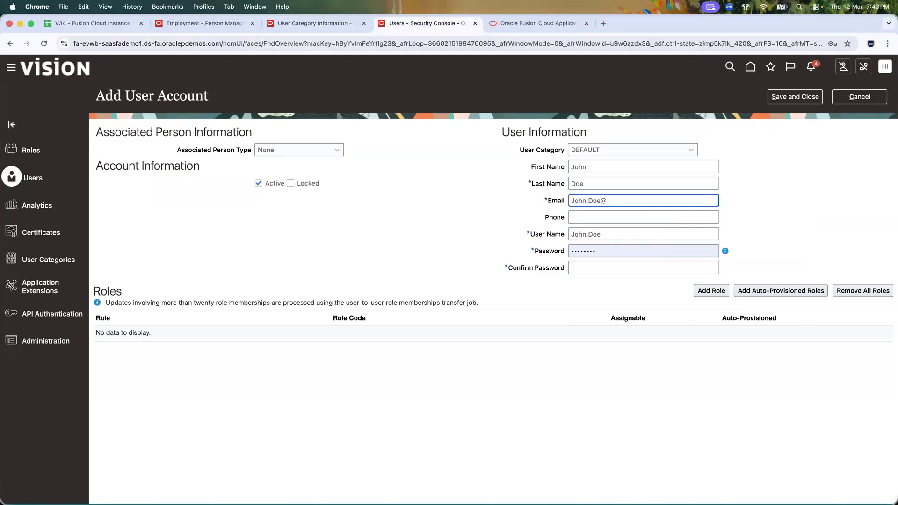
Step: Correct the email address to lowercase, leaving the phone field empty
left_click(574, 201)
key("BackSpace")
type("john.d")
key("Tab")
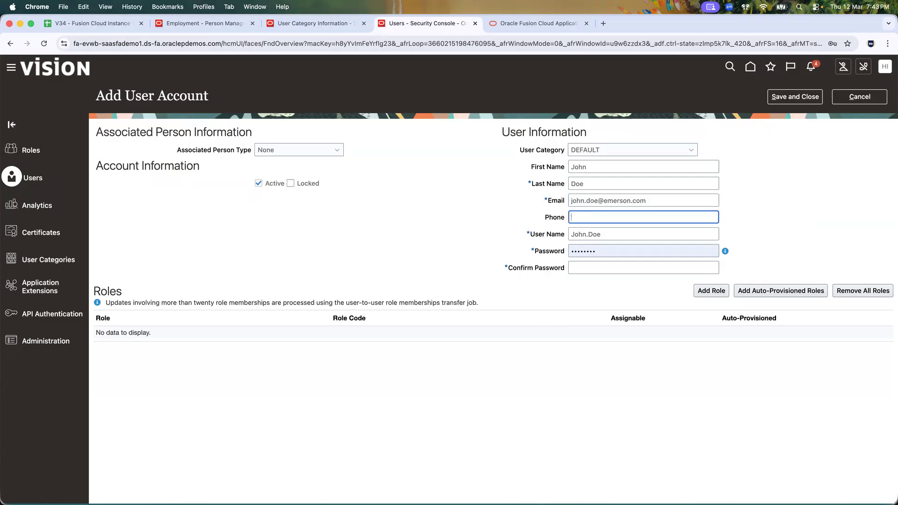
left_click(787, 211)
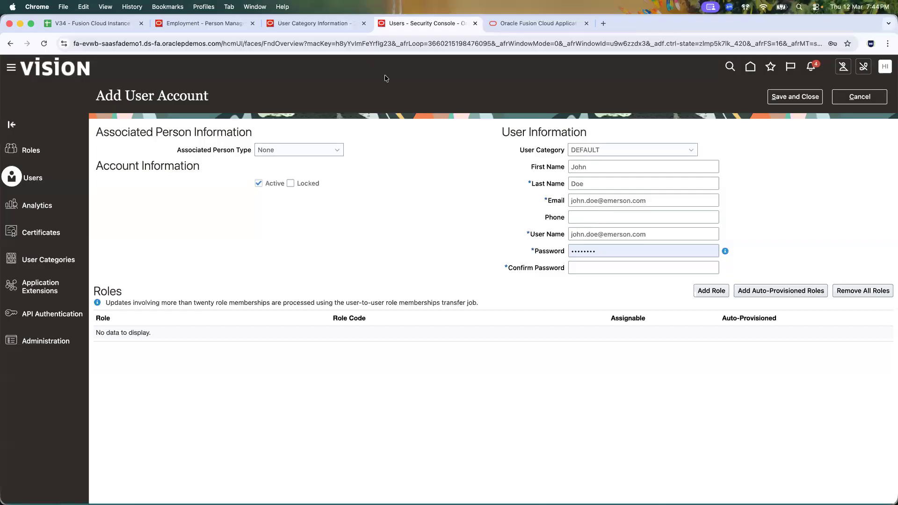
left_click(290, 24)
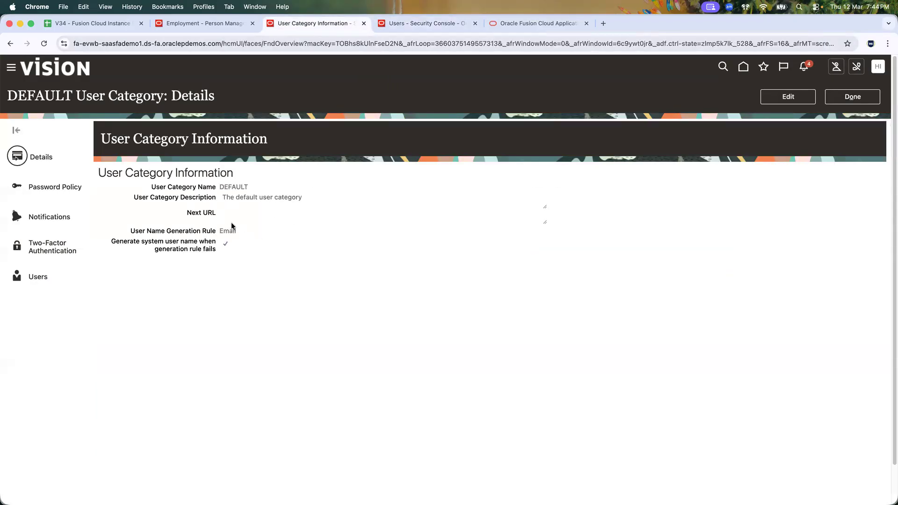
Step: Change the DEFAULT category's user name rule to FLastName, save, and cancel the unfinished user form
left_click(424, 26)
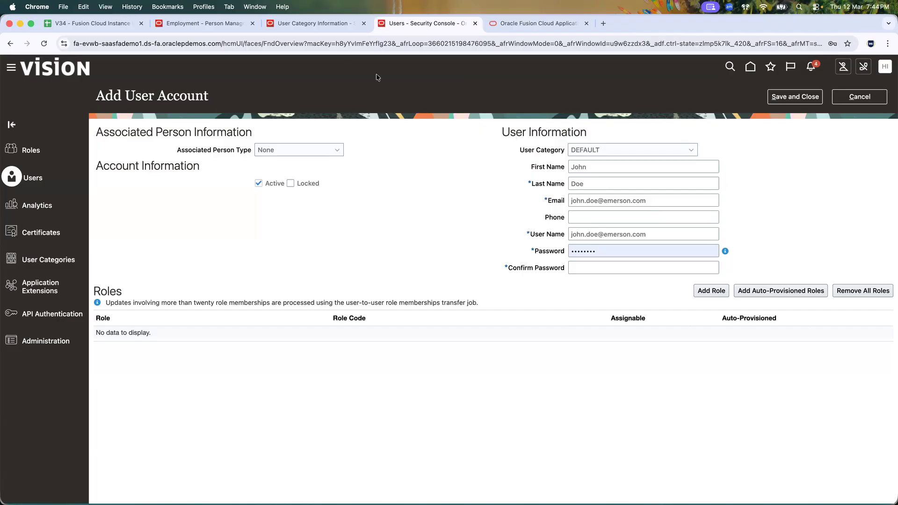
left_click(319, 23)
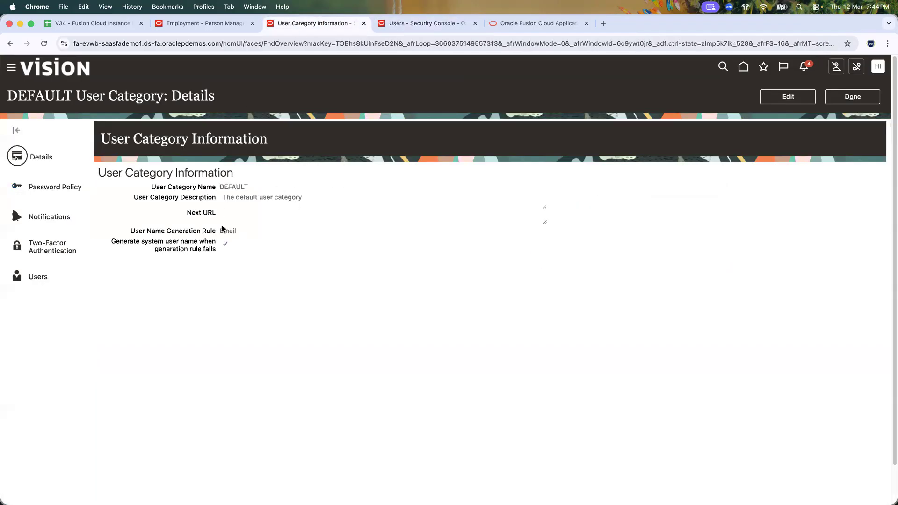
left_click(779, 97)
left_click(176, 249)
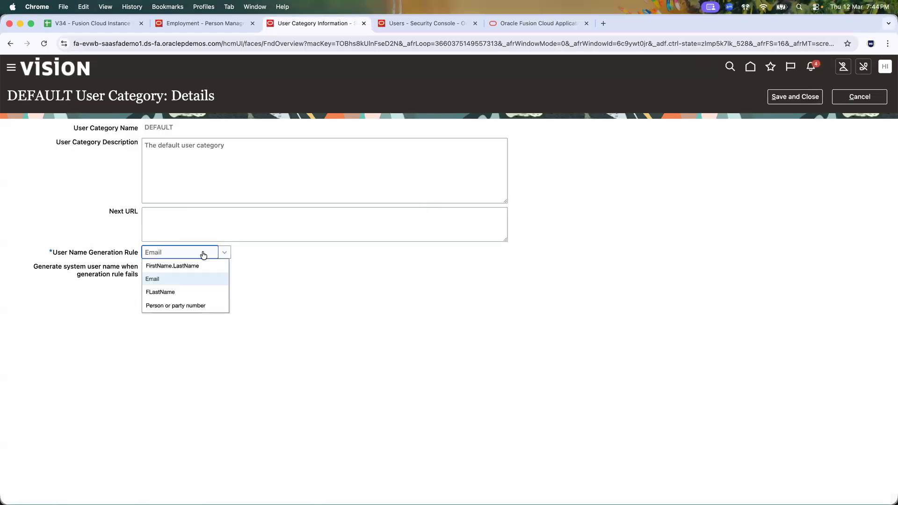
left_click(164, 294)
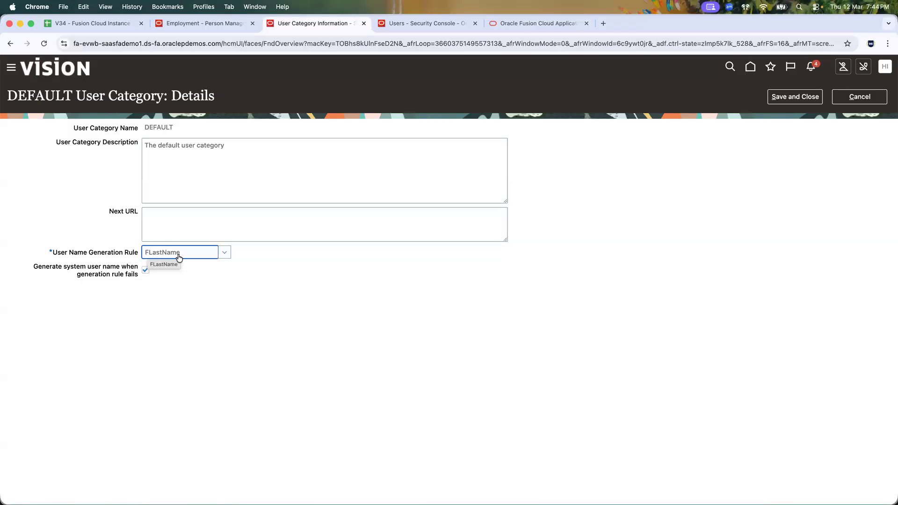
left_click(794, 97)
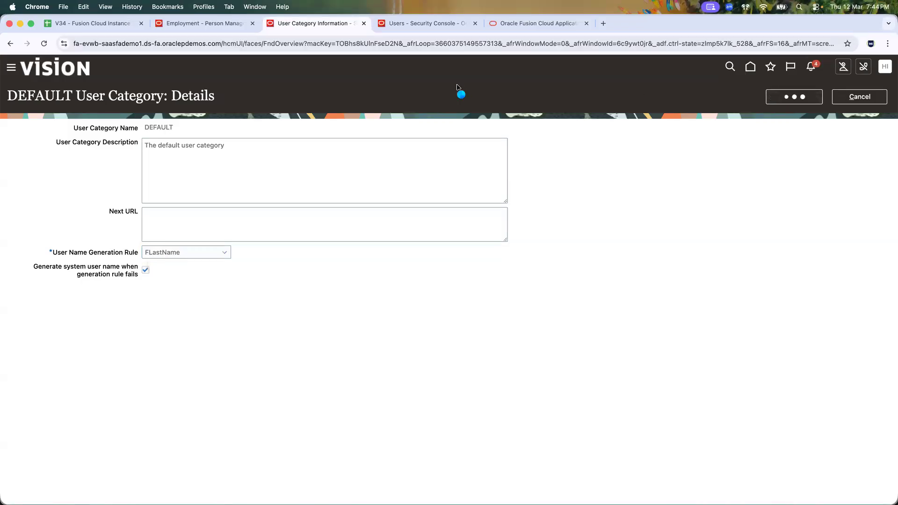
left_click(414, 25)
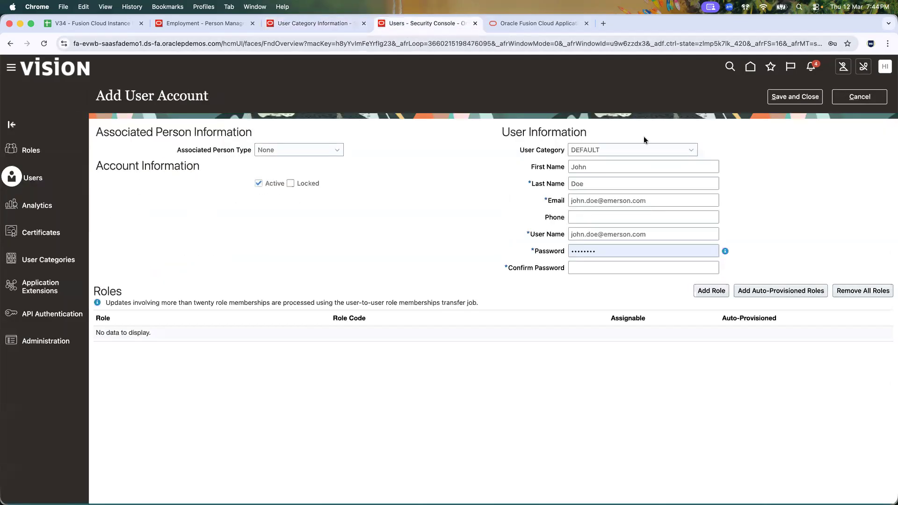
left_click(860, 97)
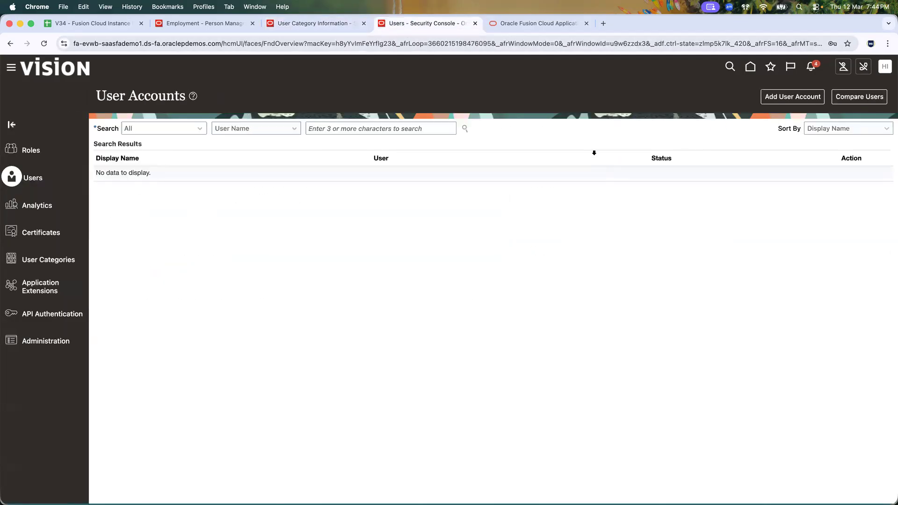
Step: Start a new account with the user's first and last name, leaving email empty, and check the FLastName user name
left_click(792, 97)
left_click(589, 165)
type("John")
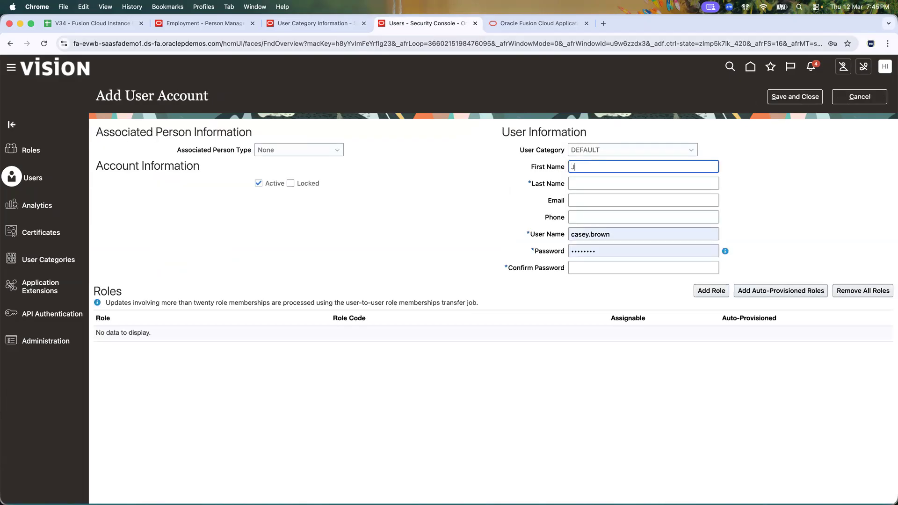
key("Tab")
type("Doe")
key("Tab")
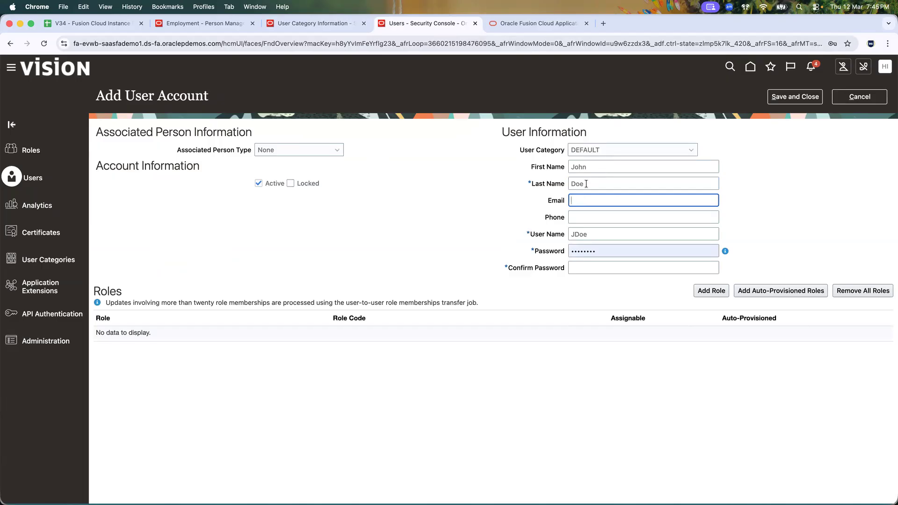
left_click(770, 213)
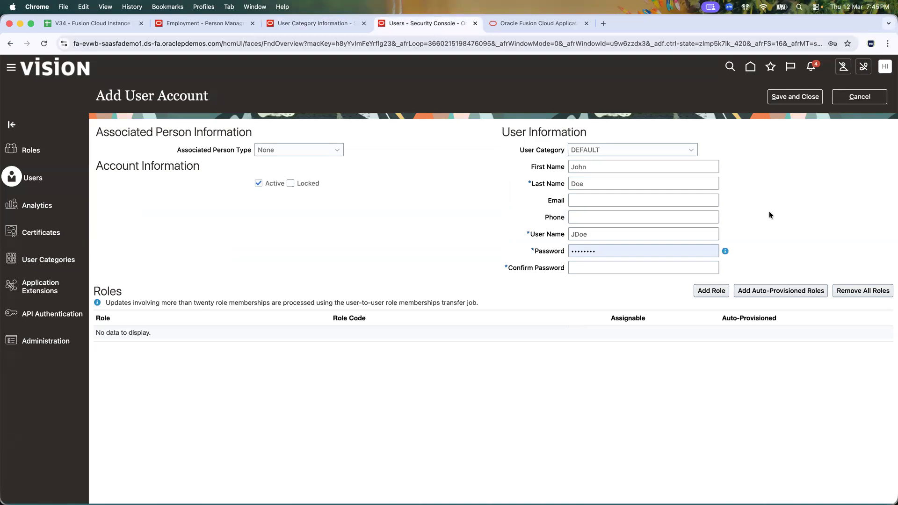
left_click(289, 25)
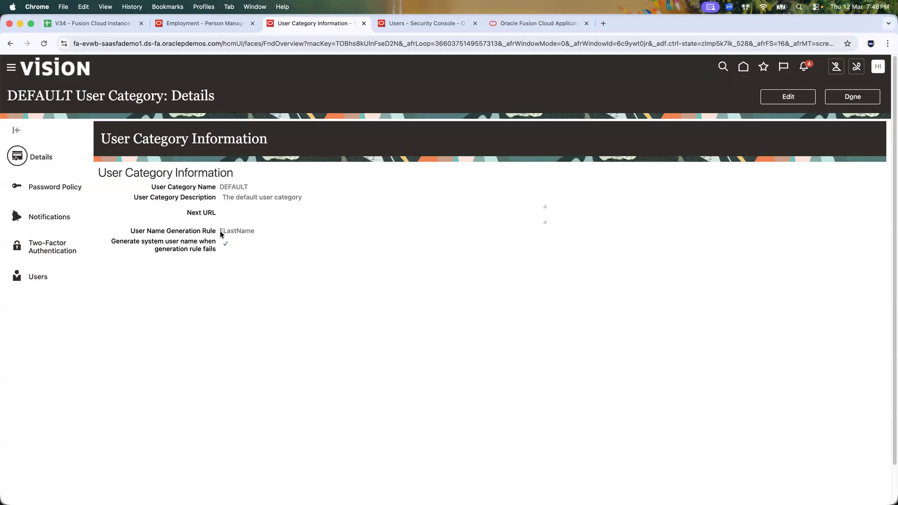
Step: Discard the unfinished user account and return to the DEFAULT user category details
left_click(390, 28)
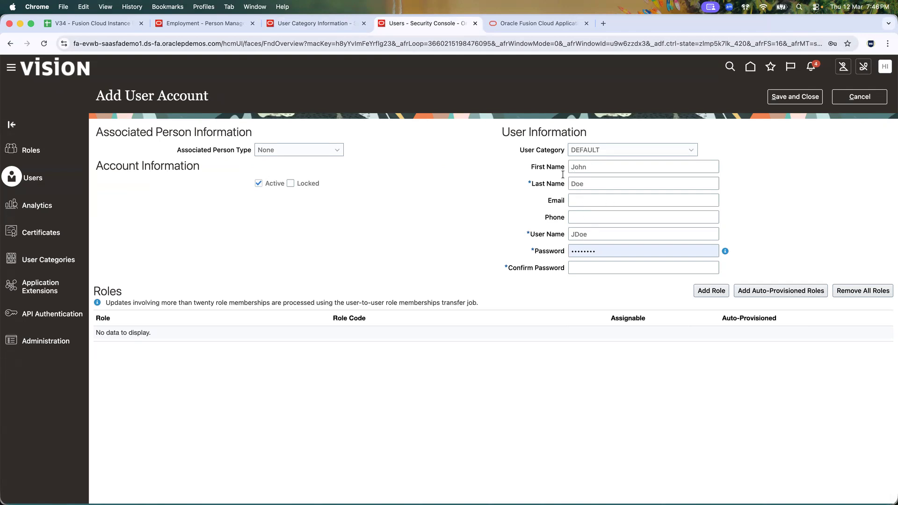
left_click(840, 96)
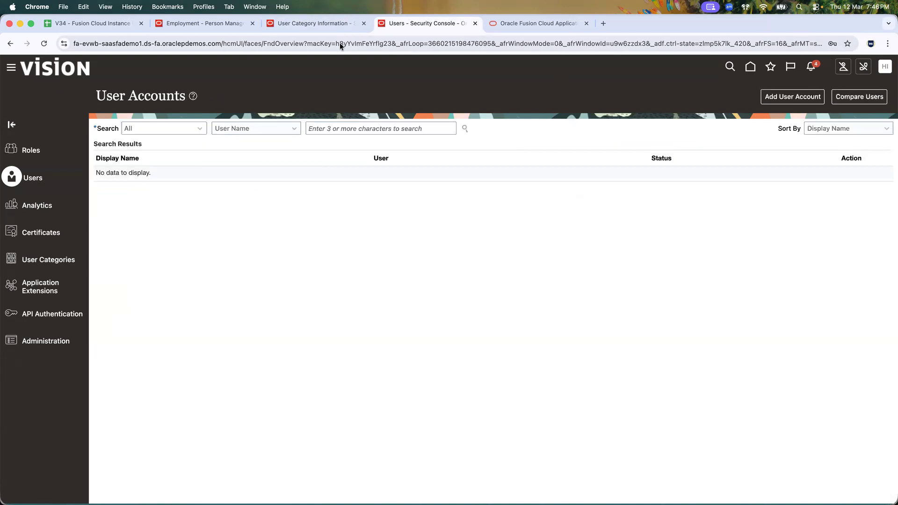
left_click(319, 23)
Step: Set the DEFAULT category's User Name Generation Rule to FirstName.LastName and save it
left_click(775, 98)
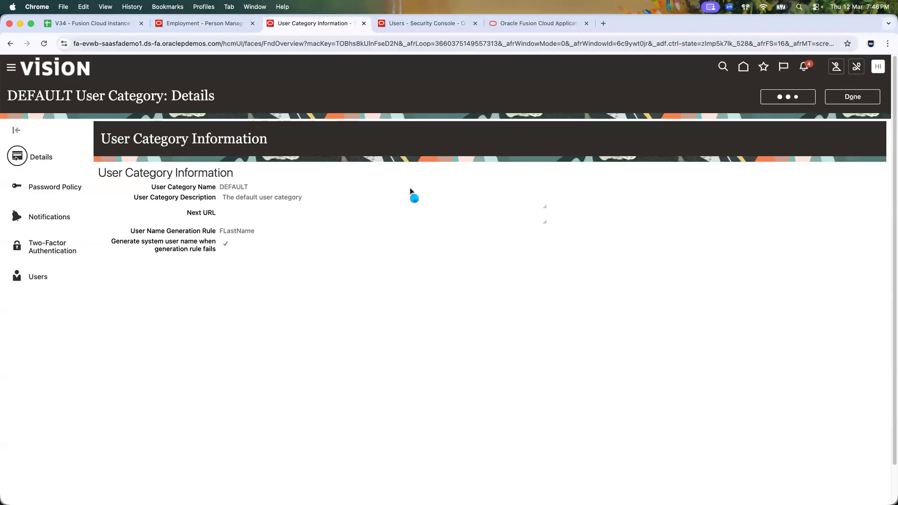
left_click(225, 252)
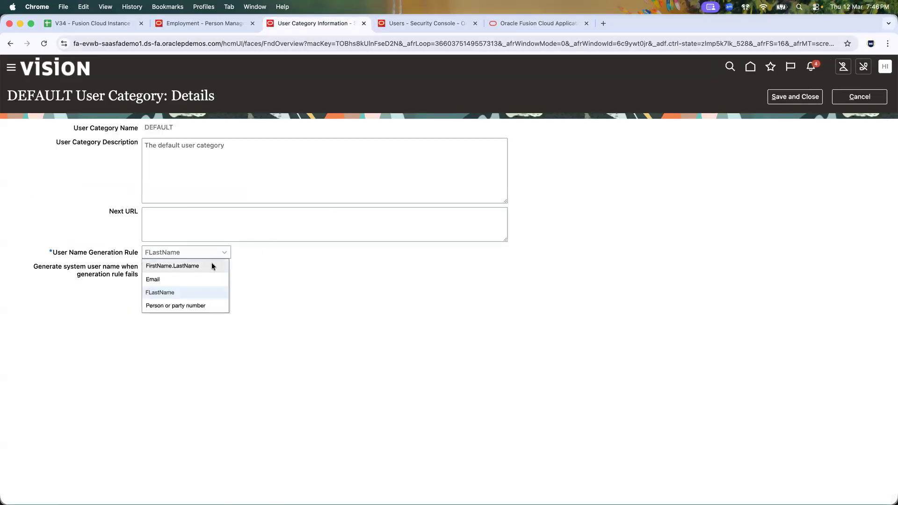
left_click(211, 263)
left_click(774, 101)
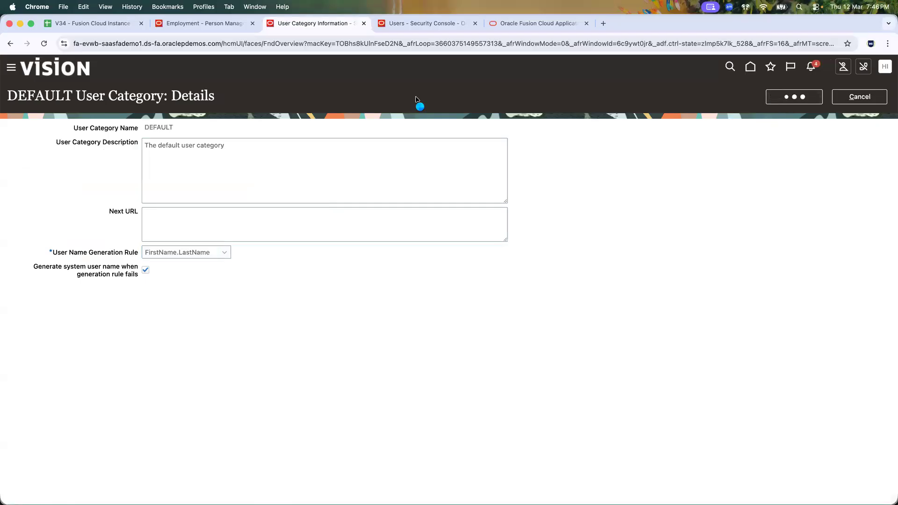
Step: Start a new user account from the User Accounts page, beginning at First Name
left_click(392, 24)
left_click(780, 95)
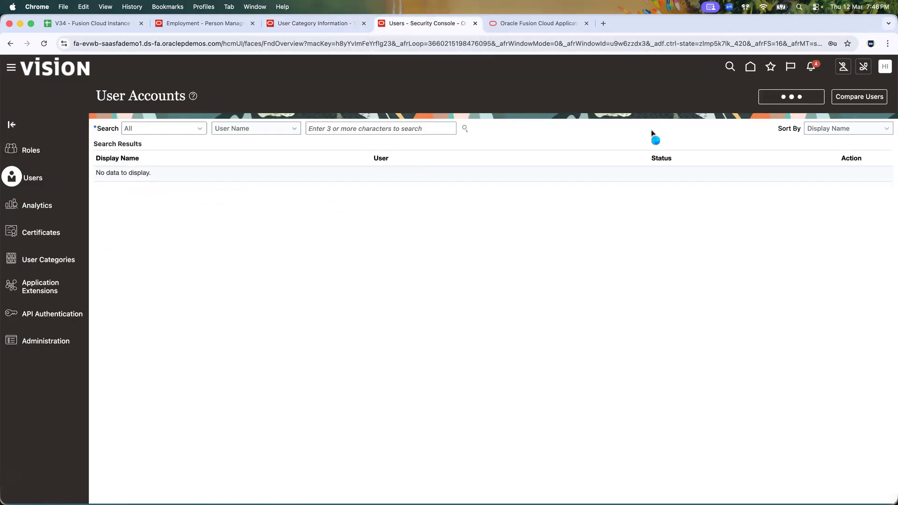
left_click(668, 168)
Step: Enter the new user's first name, last name and Gmail address in Email
type("John")
key("Tab")
type("Doe")
key("Tab")
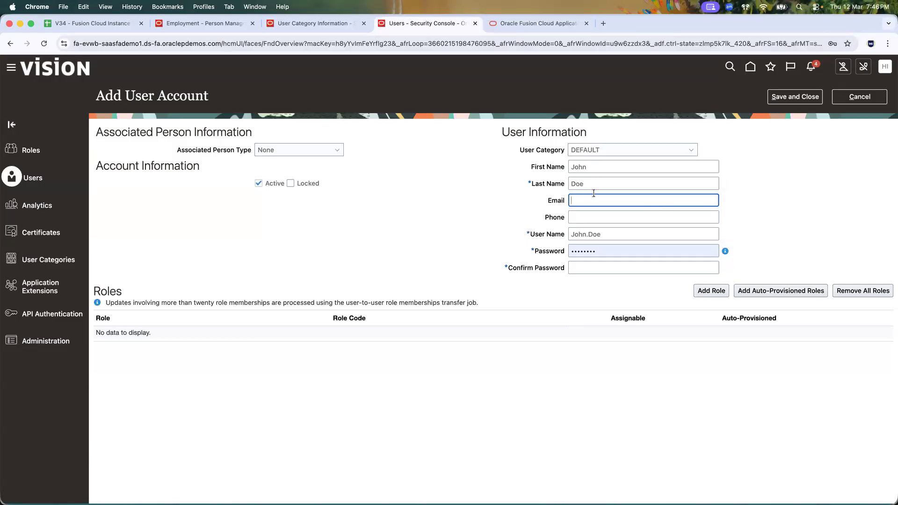
Step: Check the user category's password settings, then return to the Add User Account form
left_click(617, 250)
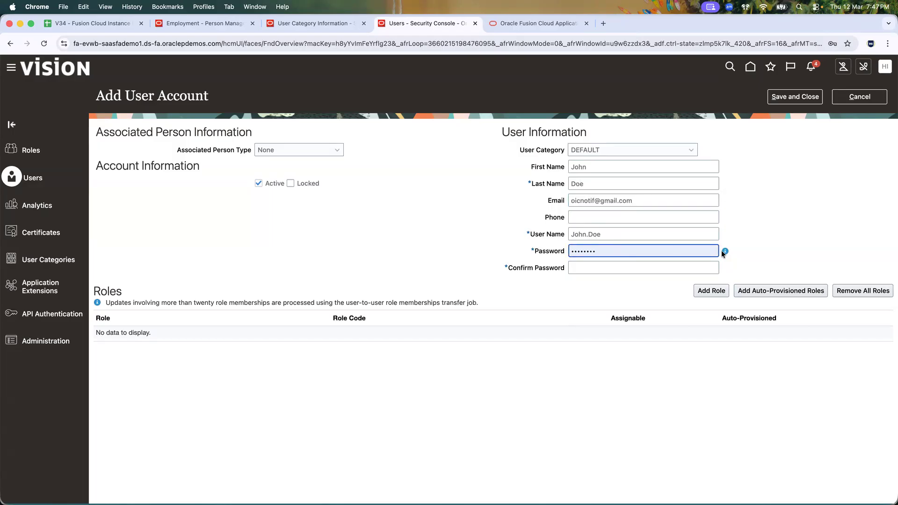
mouse_move(725, 251)
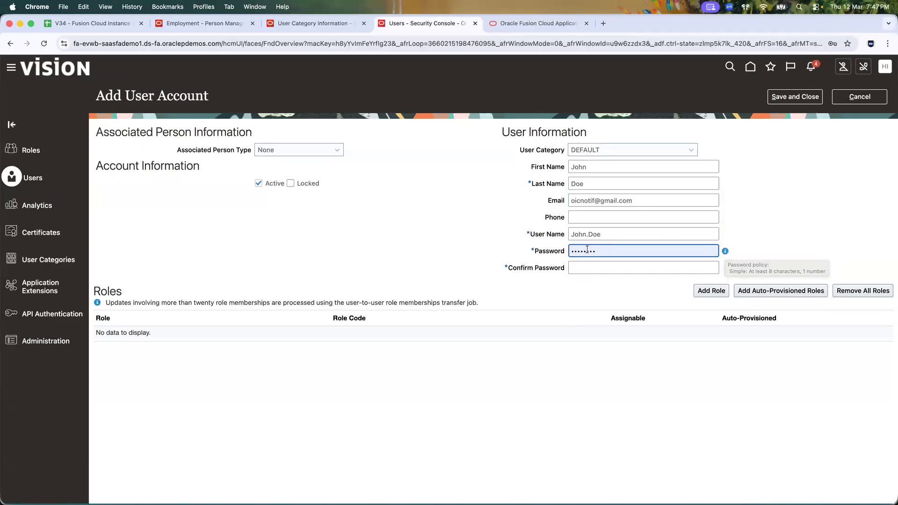
left_click(313, 21)
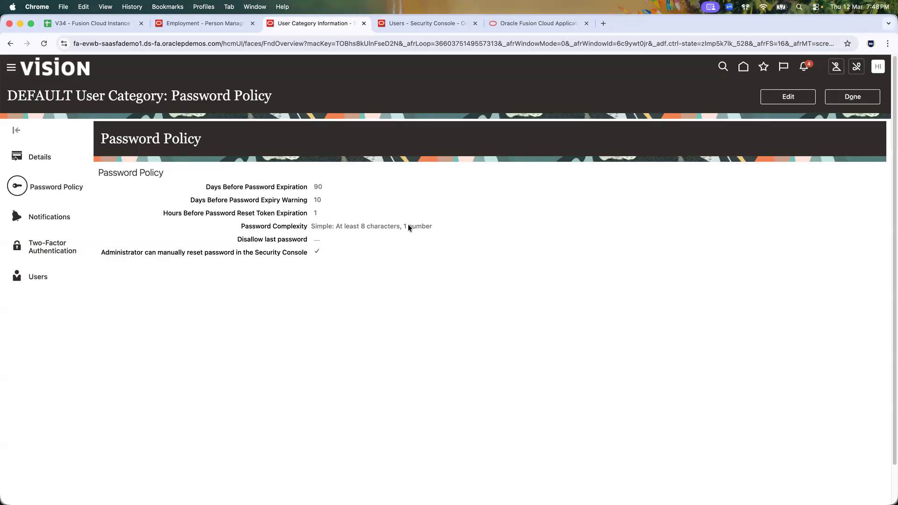
left_click(411, 24)
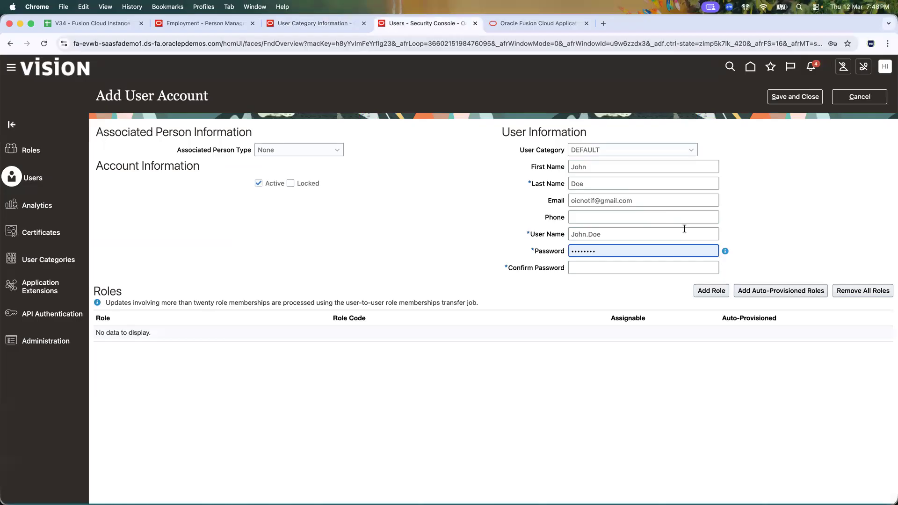
Step: Replace the Password contents with a new password and repeat it in Confirm Password
key("super+a")
type("•••••••")
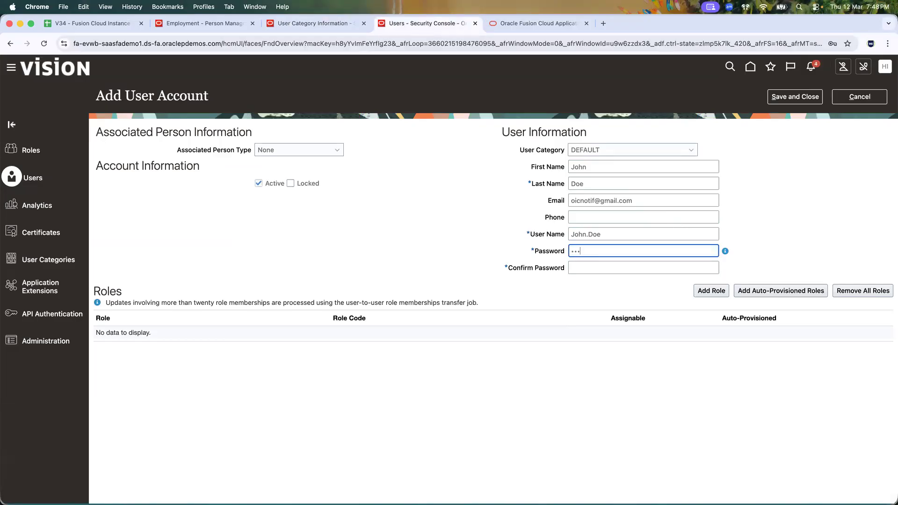
key("Tab")
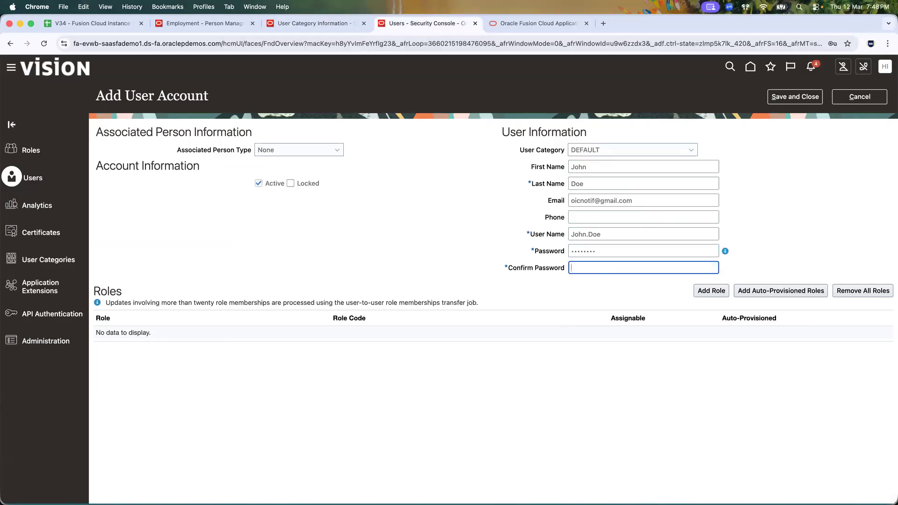
type("••••••••")
left_click(781, 246)
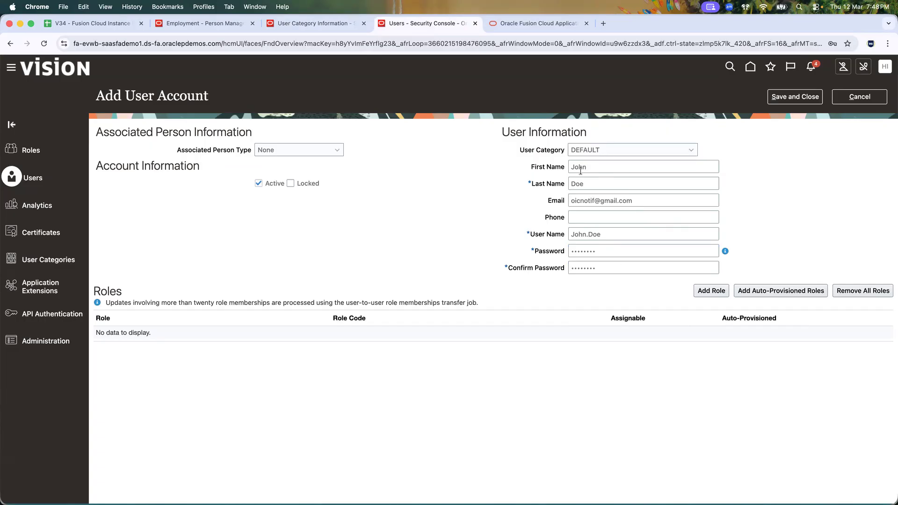
Step: Open Add Role Membership, move the dialog lower, and view the Excel RBAC note in H4
left_click(711, 290)
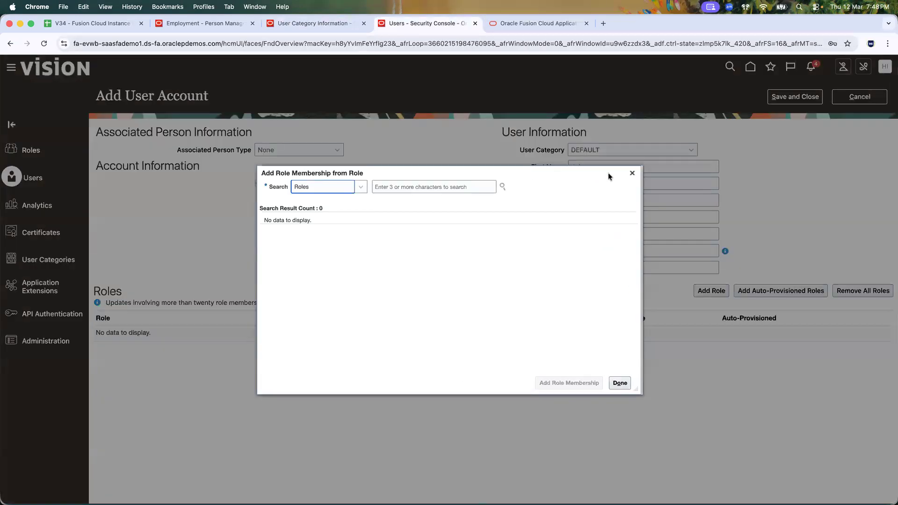
left_click_drag(608, 173, 564, 236)
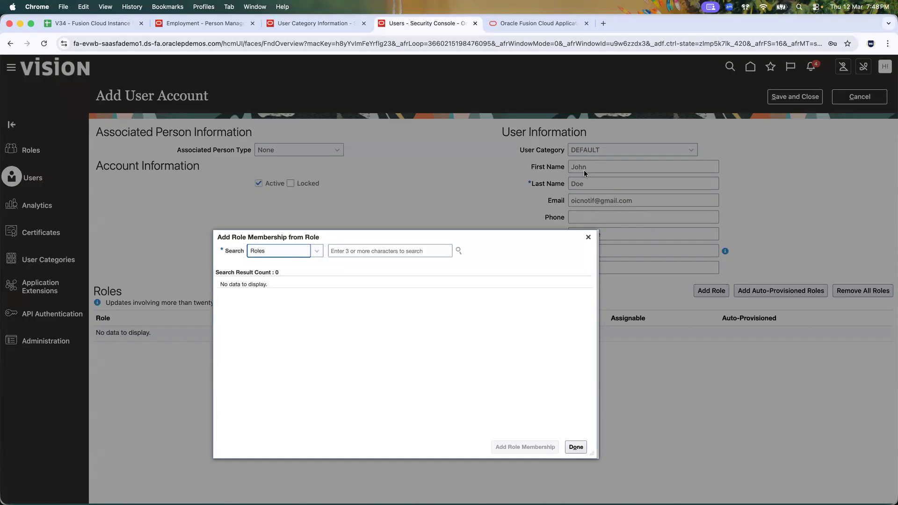
key("super+Tab")
left_click(440, 109)
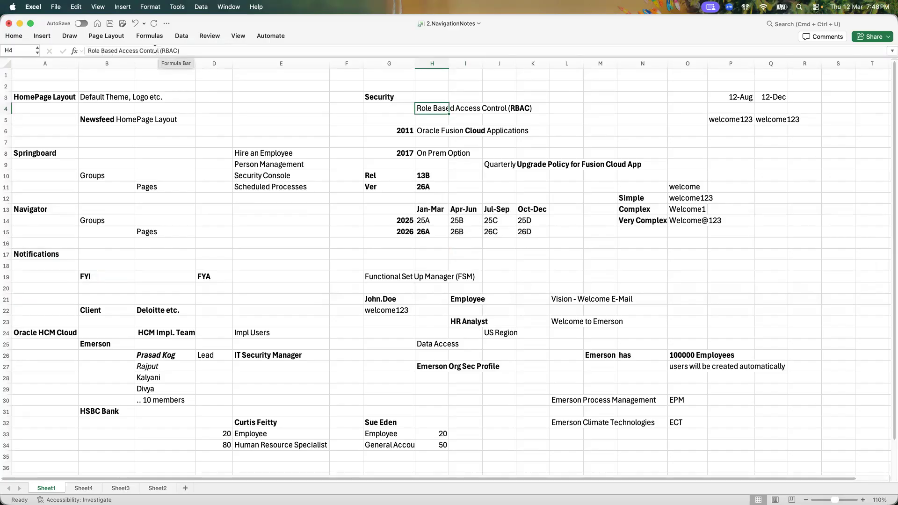
Step: Highlight RBAC in the Excel H4 note, then return to the Fusion role search
double_click(171, 50)
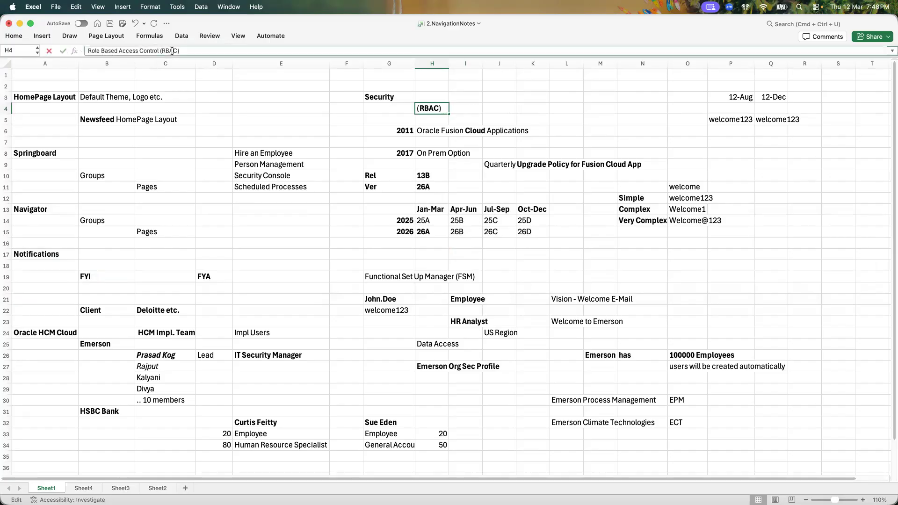
left_click(378, 109)
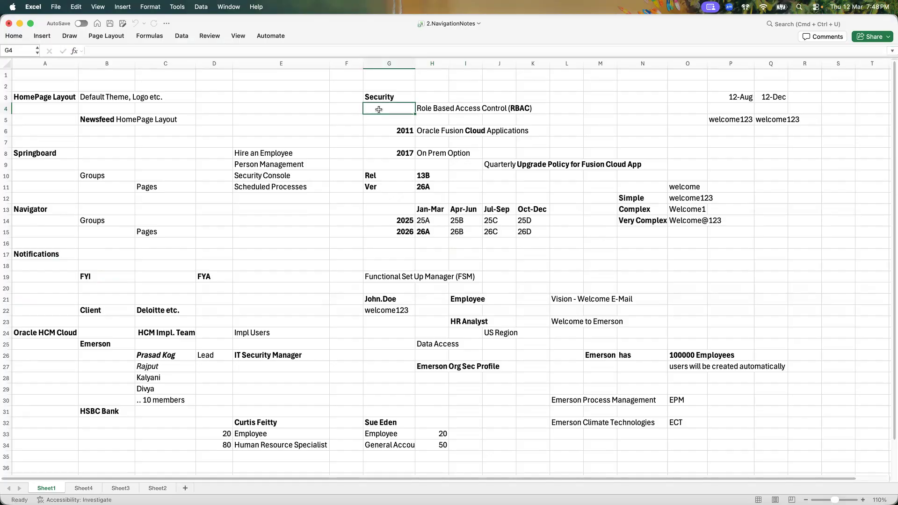
left_click(429, 107)
key("super+Tab")
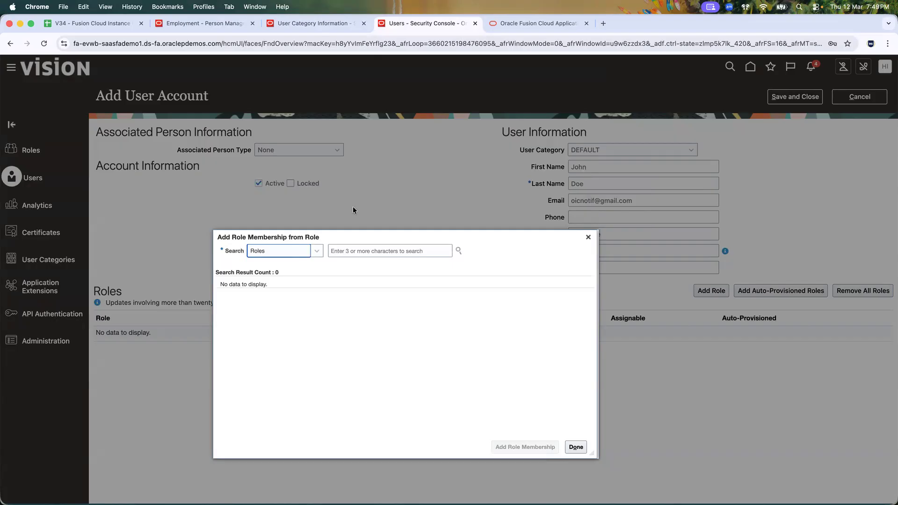
Step: Search Add Role Membership for 'Employee' to list roles like ORA_PER_EMPLOYEE_ABSTRACT
left_click(348, 254)
type("Employee")
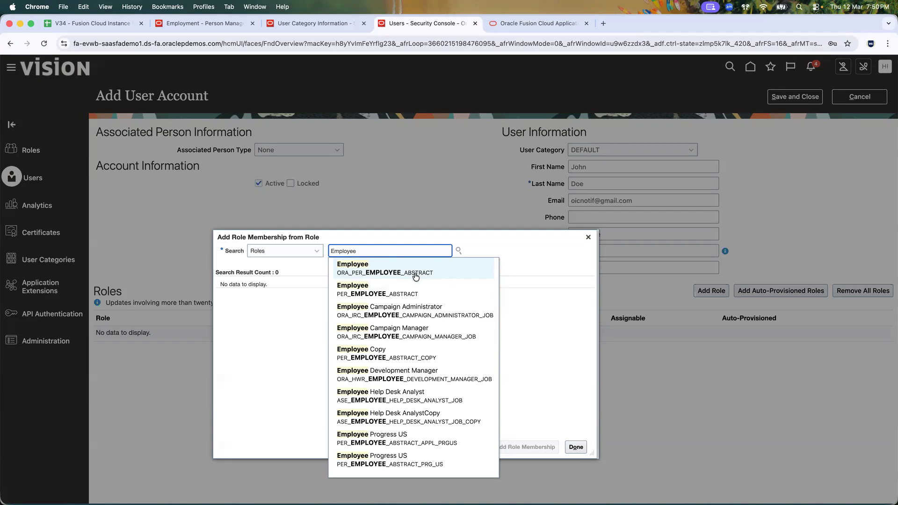
key("super+Tab")
key("super+Tab")
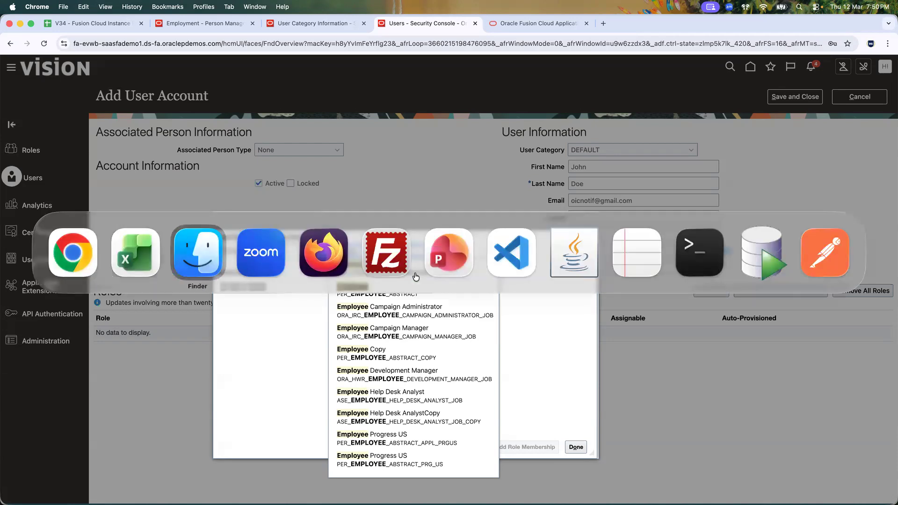
Step: Open 3.0.Security in Cloud Notes.sql in VS Code and close the other open tabs
double_click(163, 71)
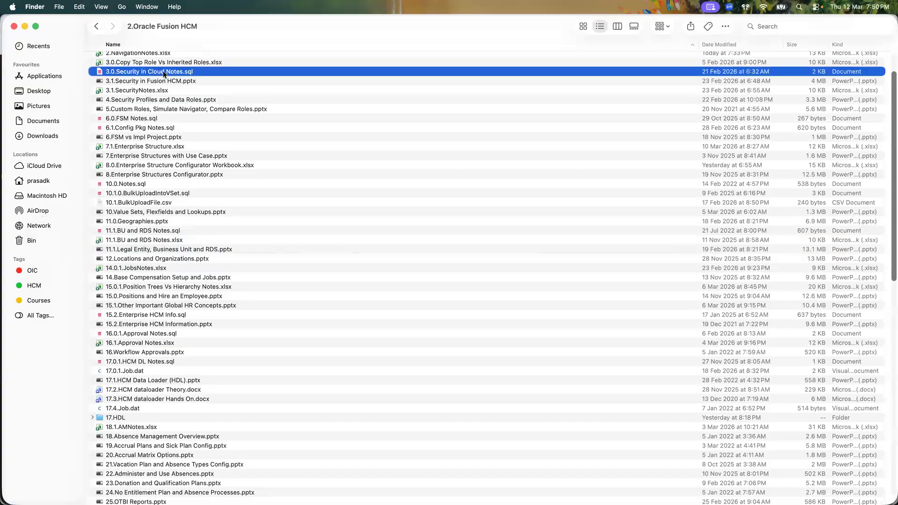
left_click(231, 39)
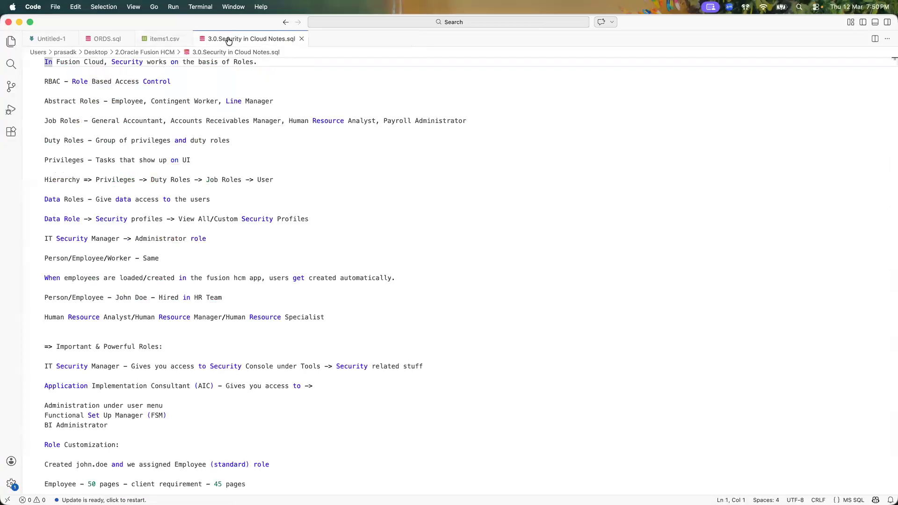
left_click(130, 38)
left_click(130, 39)
left_click(74, 39)
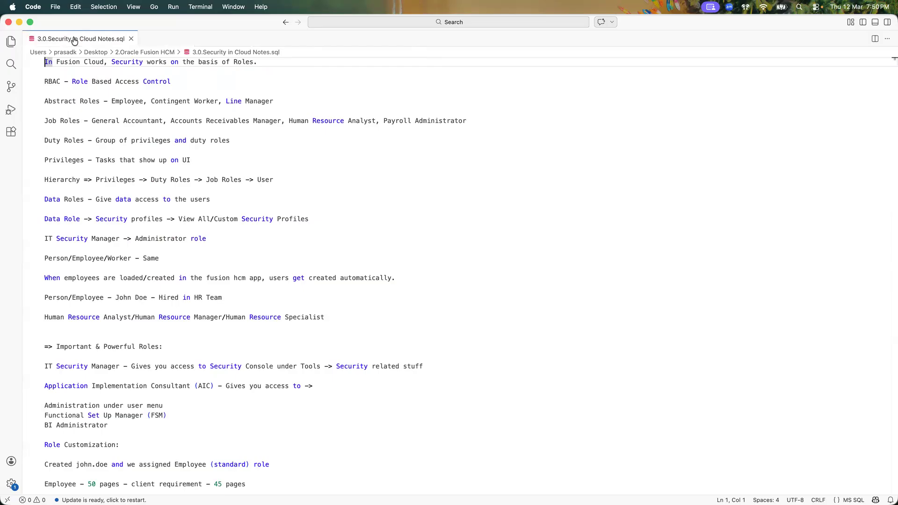
Step: Walk through the Abstract Roles, Job Roles and Duty Roles lines in the notes
left_click(76, 101)
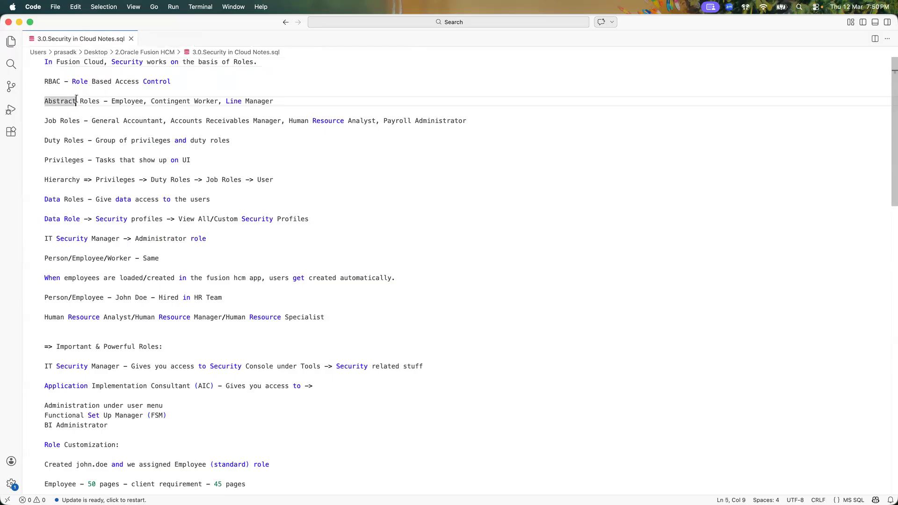
left_click(56, 120)
left_click(59, 141)
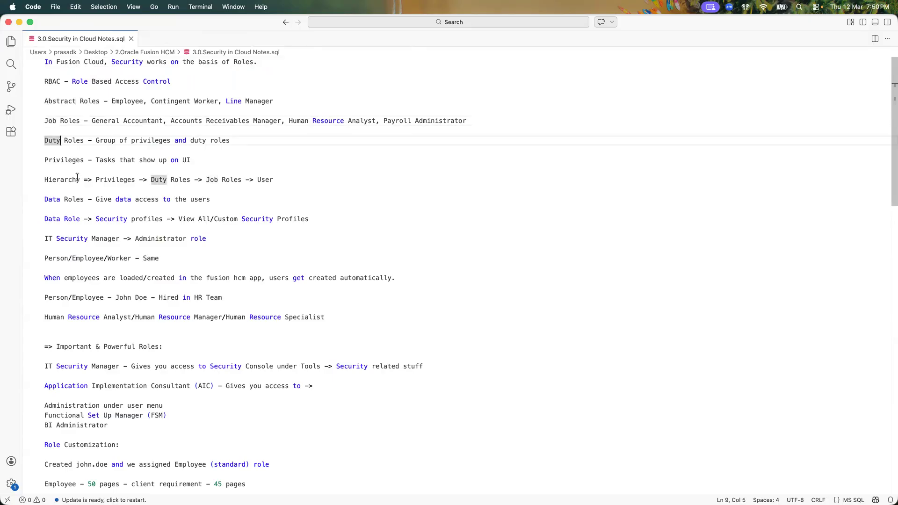
left_click(83, 120)
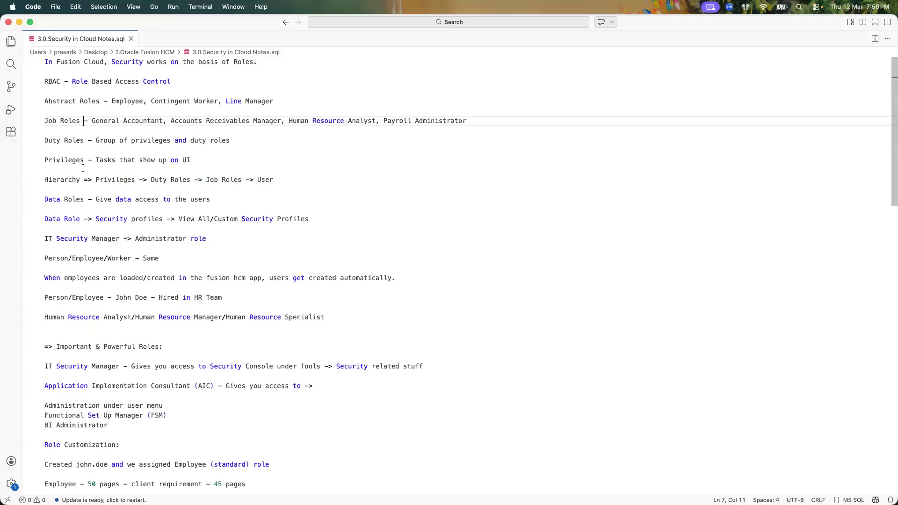
Step: Point out the Employee, Contingent Worker and Line Manager abstract roles, then return to Fusion
left_click(103, 101)
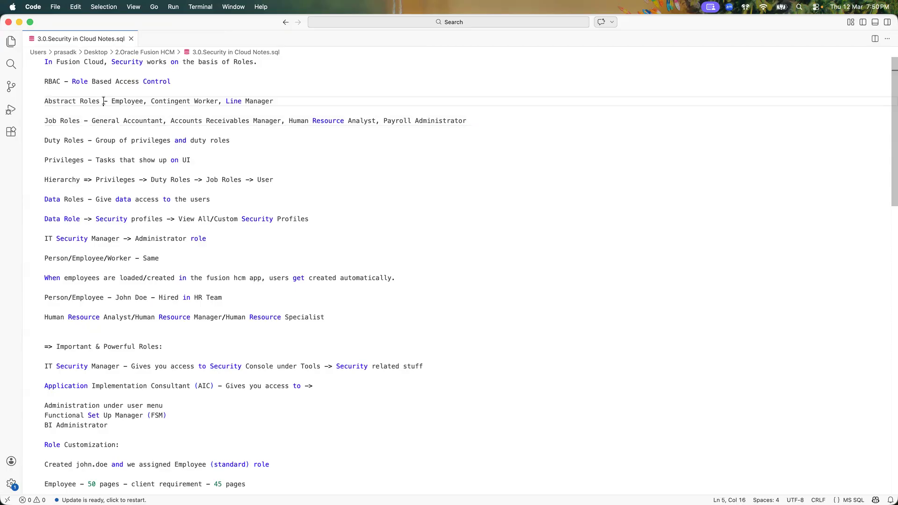
left_click(123, 100)
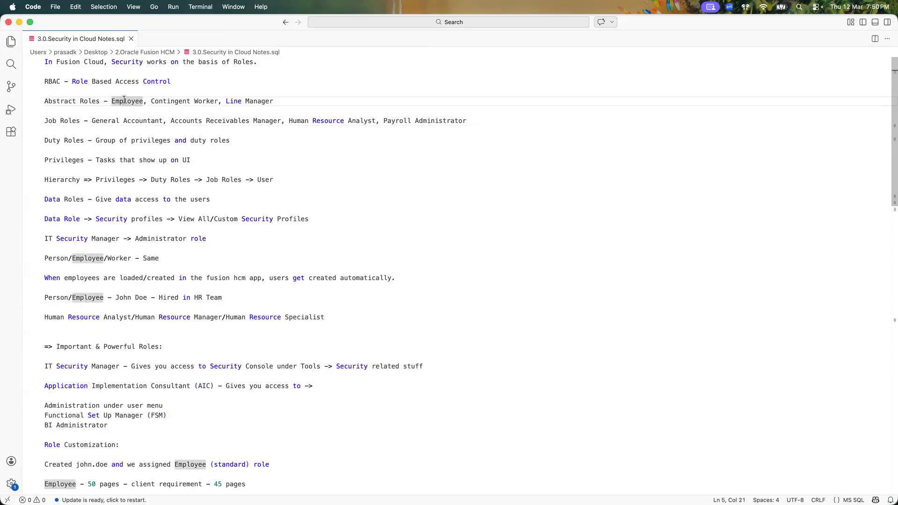
left_click(126, 101)
left_click(181, 101)
left_click(261, 101)
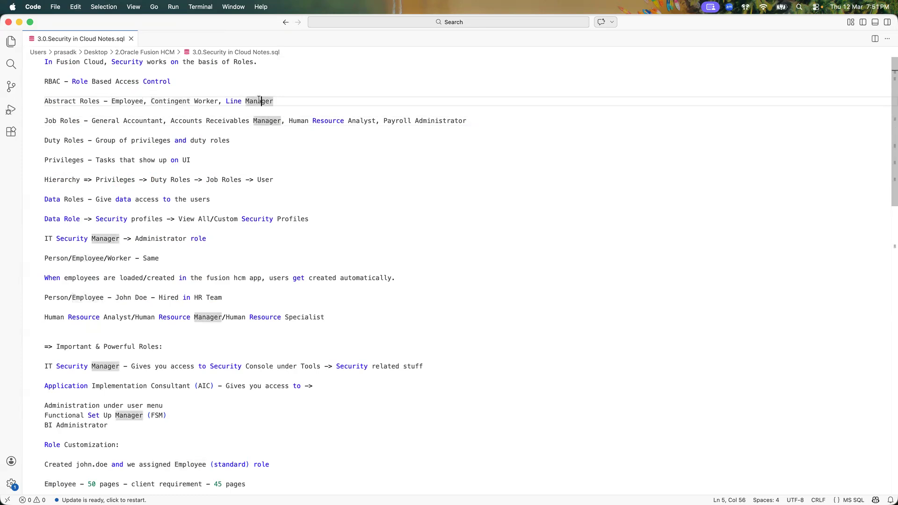
left_click(136, 100)
left_click(168, 101)
left_click(248, 100)
left_click(64, 101)
left_click(118, 100)
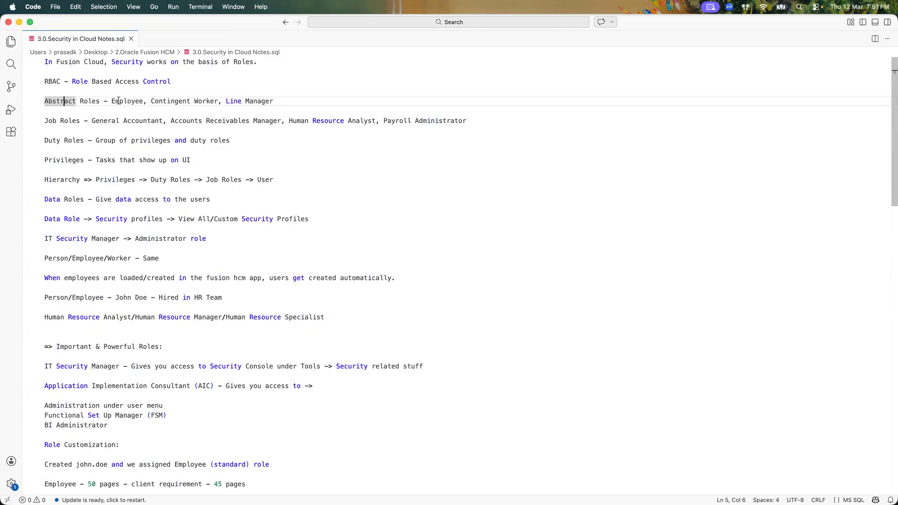
key("super+Tab")
key("super+Tab")
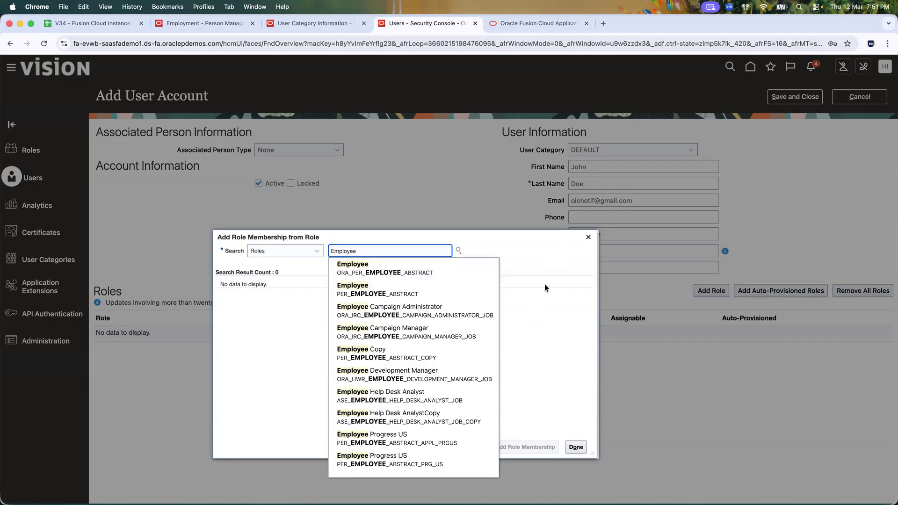
Step: Pick the Employee role, code ORA_PER_EMPLOYEE_ABSTRACT, from the search suggestions
left_click(411, 268)
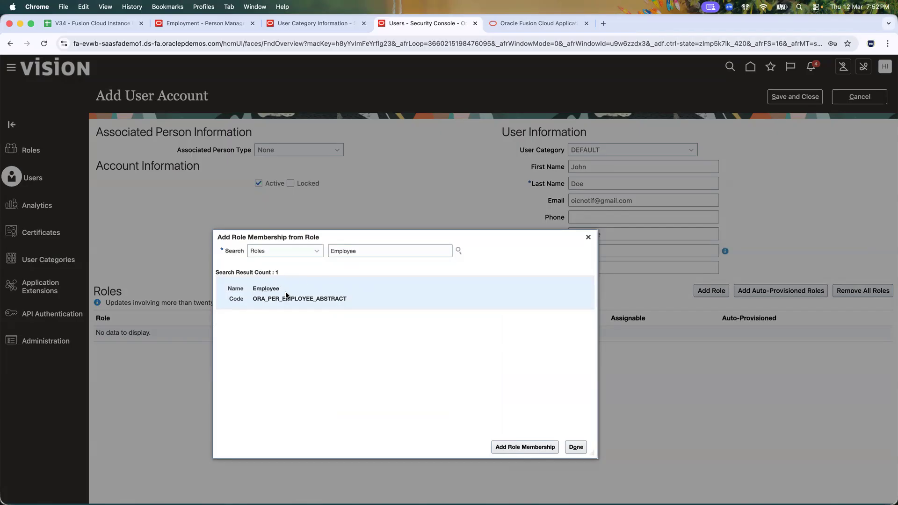
key("super+Tab")
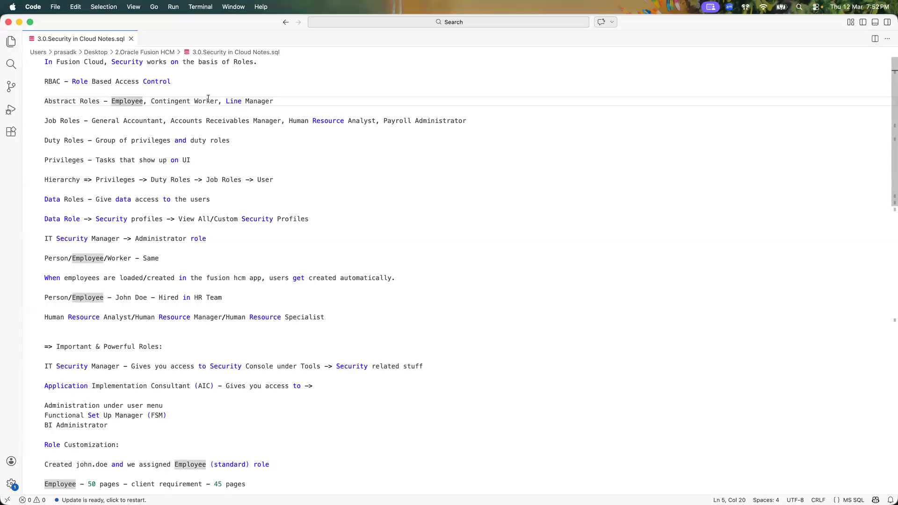
Step: Review the Employee, Contingent Worker and Line Manager abstract roles in the VS Code notes
left_click(208, 98)
left_click(254, 99)
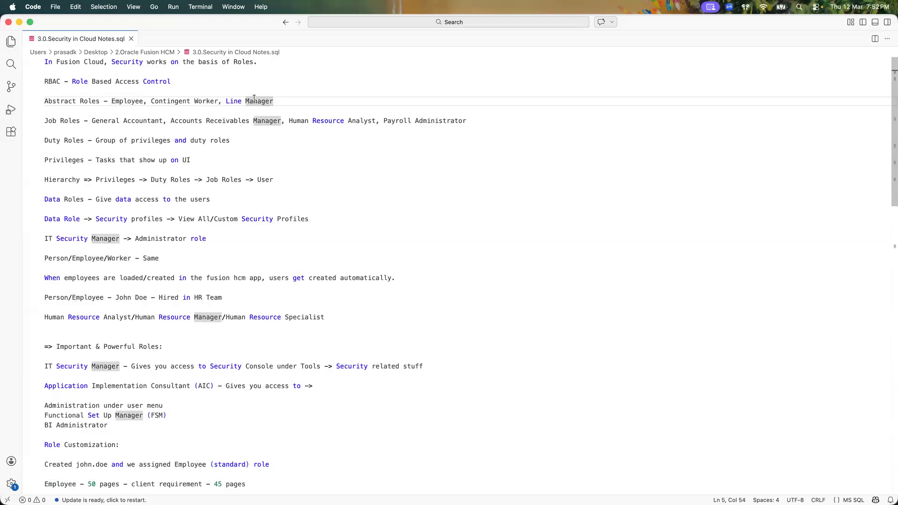
left_click(112, 100, "shift")
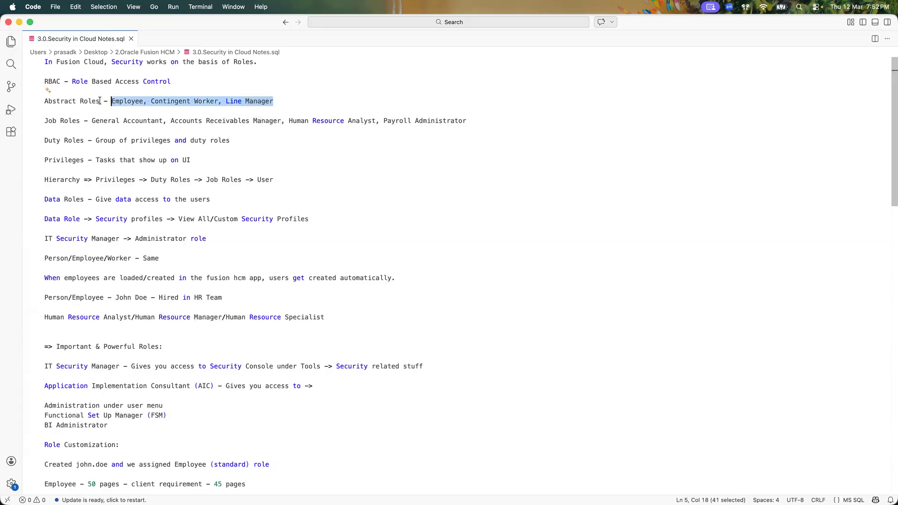
left_click(101, 100)
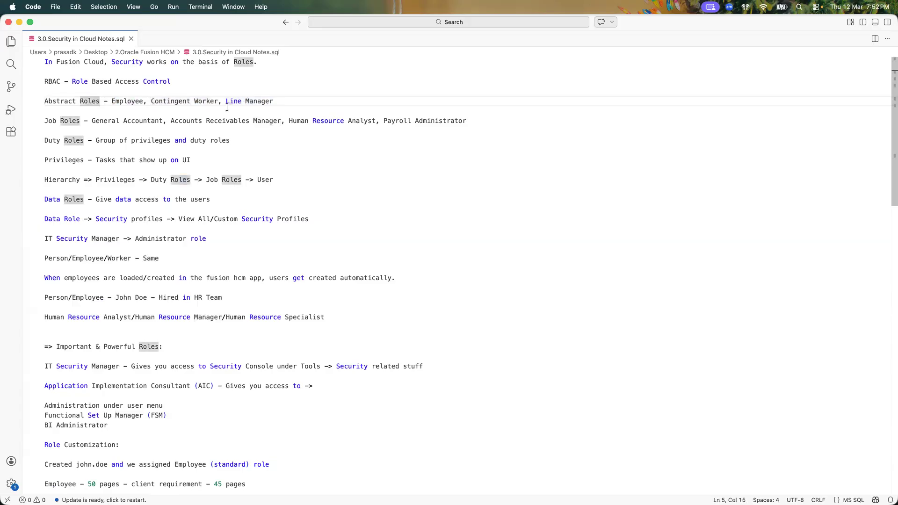
left_click(135, 101)
left_click(251, 99)
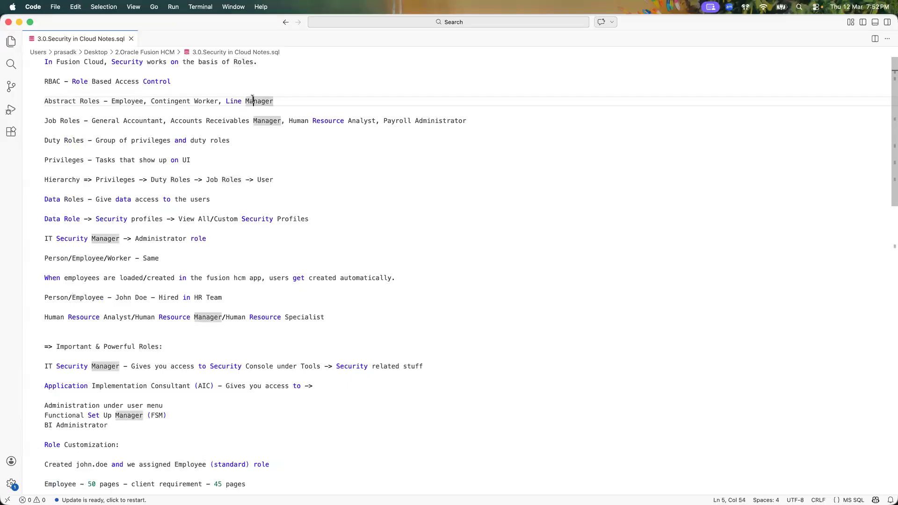
left_click(214, 100)
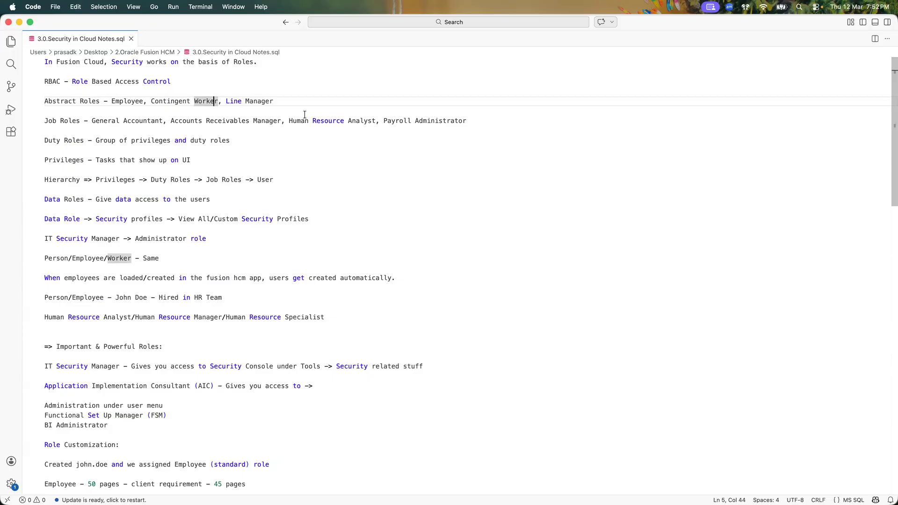
Step: Point to the Human Resource Analyst, Payroll Administrator, General Accountant and Accounts Receivables Manager job roles
left_click(328, 119)
left_click(393, 119)
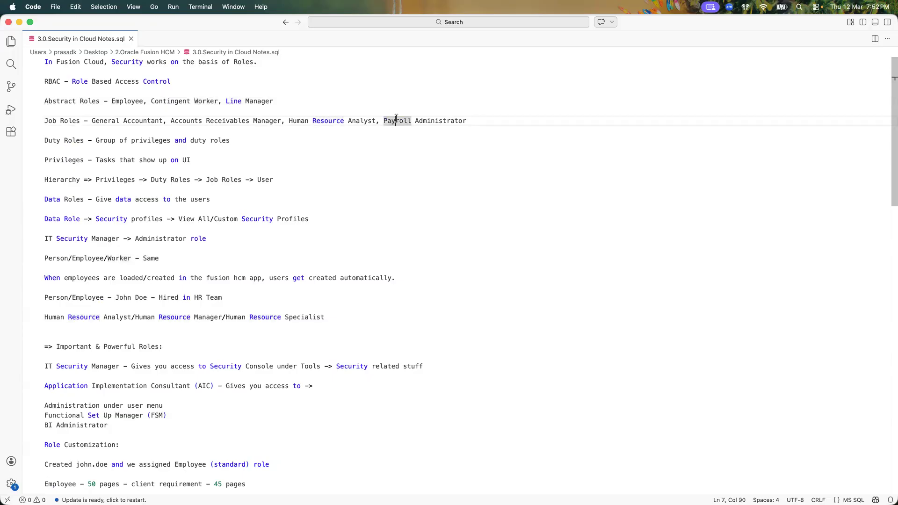
left_click(155, 120)
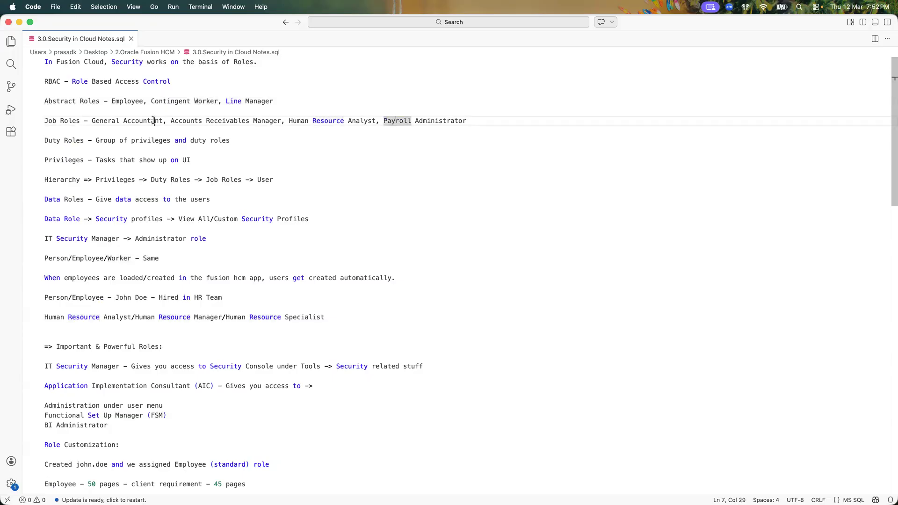
left_click(221, 120)
key("super+Tab")
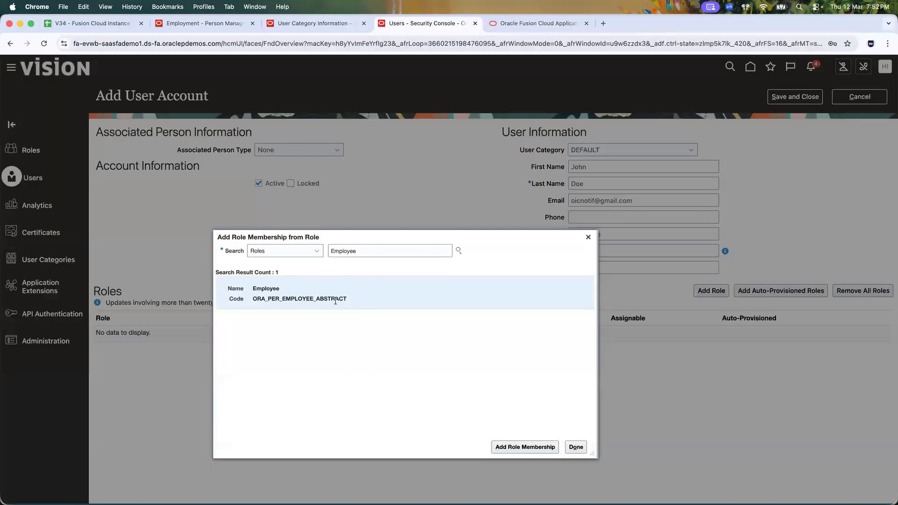
Step: Add the Employee role to the new user, close the search dialog, and save the account
left_click(517, 449)
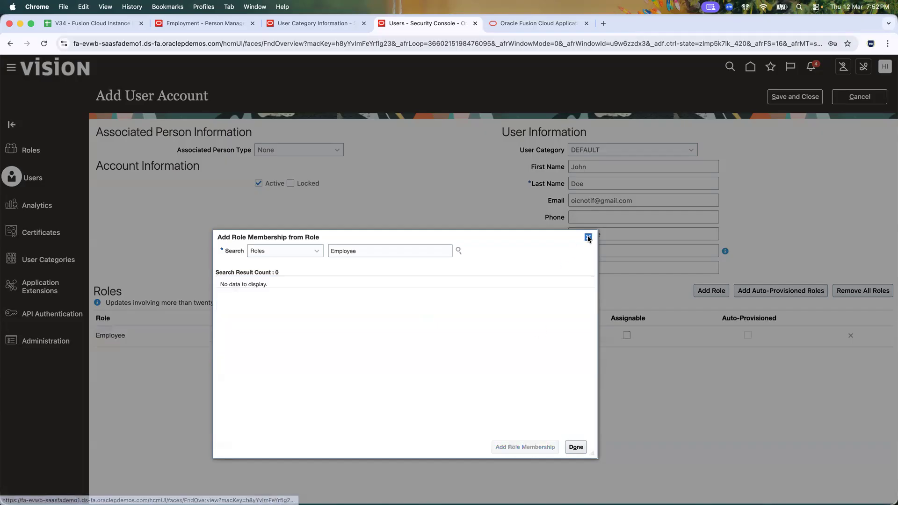
left_click(588, 237)
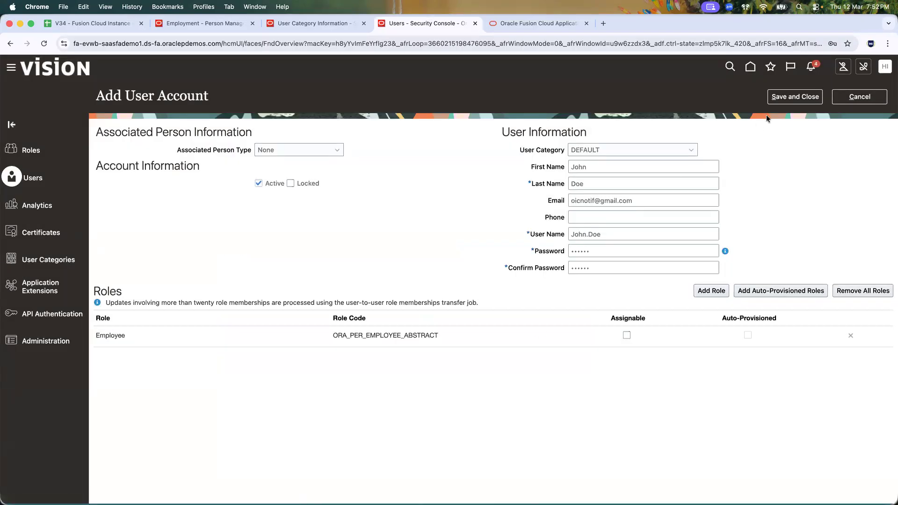
left_click(788, 98)
Step: Search User Accounts for the new user's user name and open that account's details
left_click(444, 134)
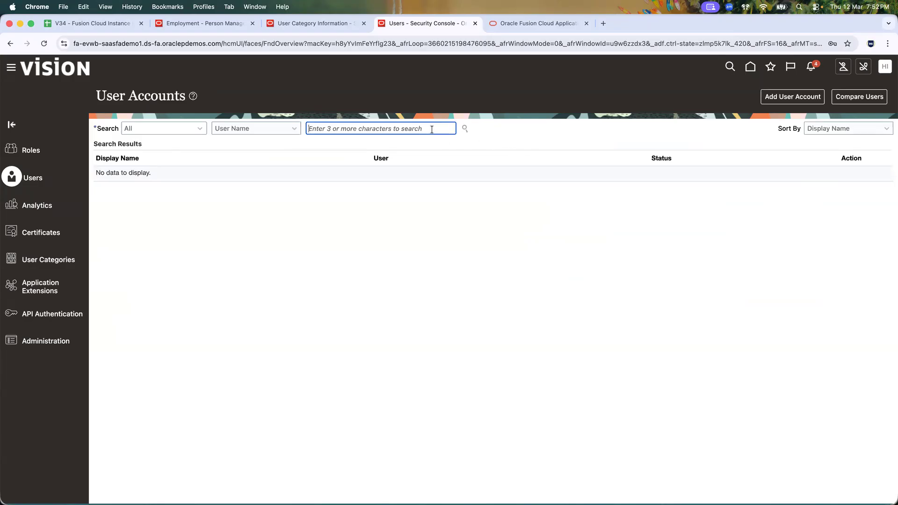
type("John.Doe")
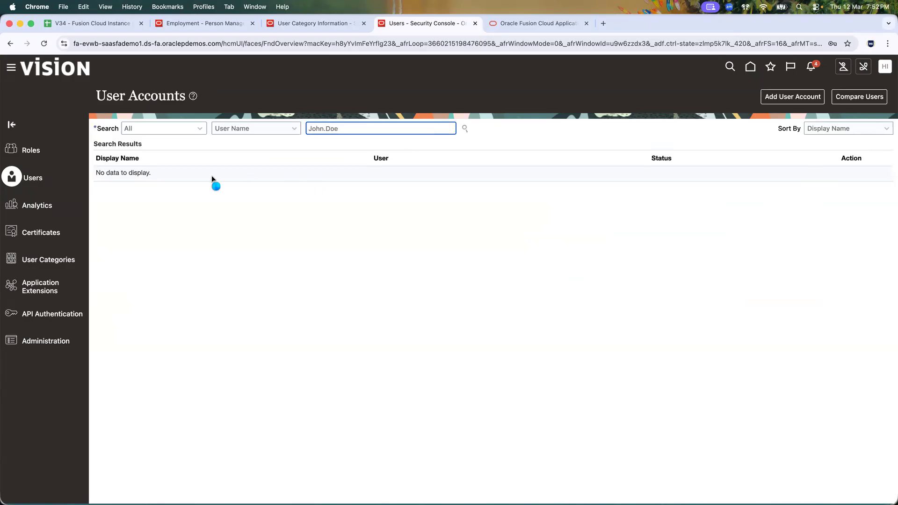
left_click(121, 183)
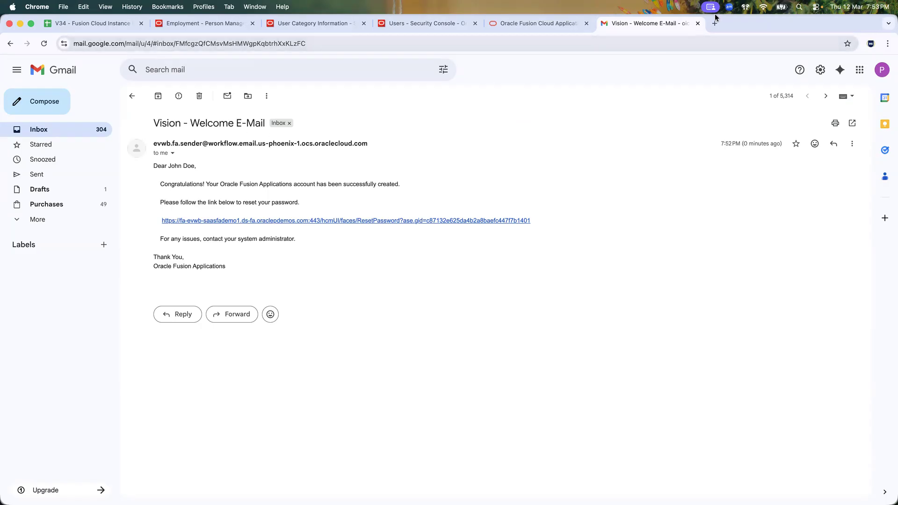
Step: Return to the welcome e-mail tab and move it ahead of the Oracle tab
left_click(567, 24)
left_click(419, 25)
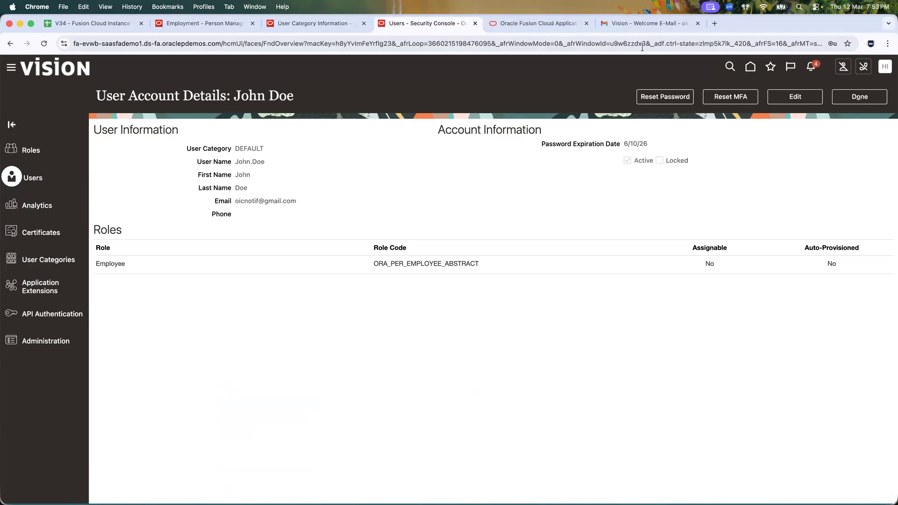
left_click(636, 26)
left_click_drag(636, 26, 537, 21)
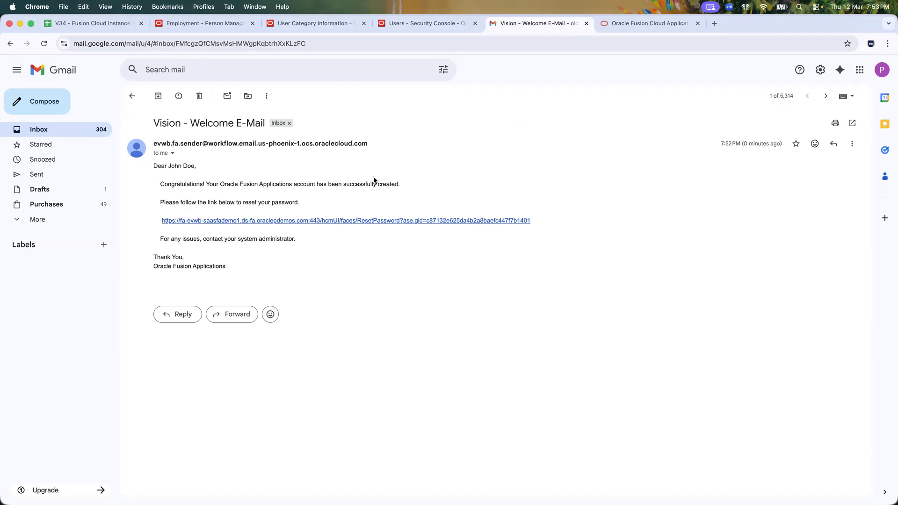
Step: Copy the welcome e-mail's password-reset link and switch to the Firefox window
right_click(312, 222)
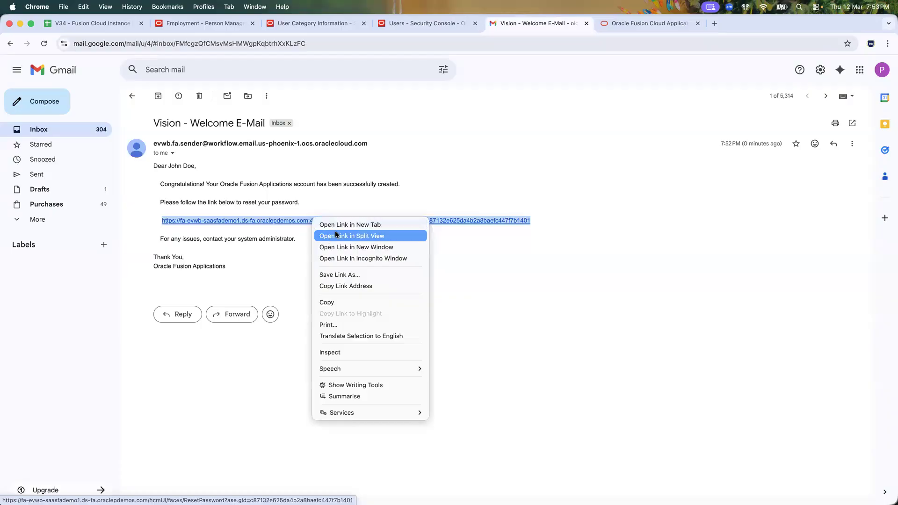
left_click(339, 299)
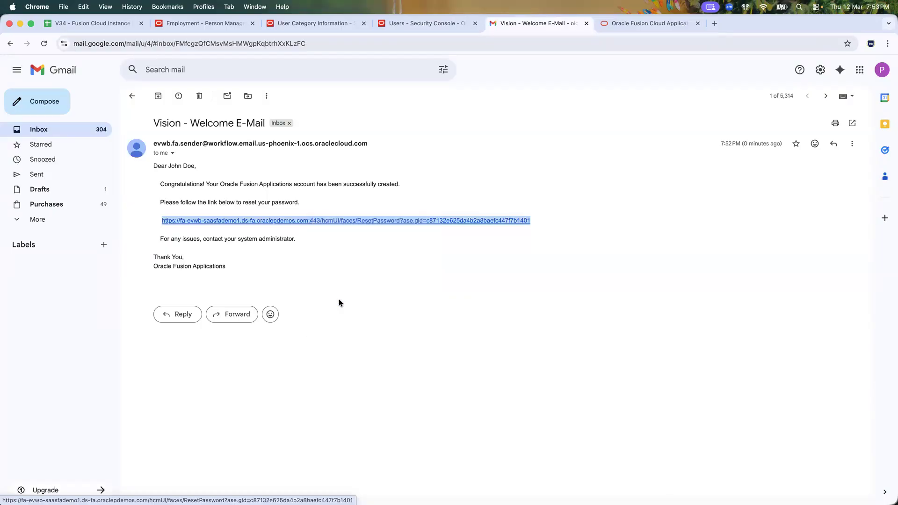
key("super+Tab")
key("super+Tab")
key("super+Tab")
key("super+Tab")
key("super+Tab")
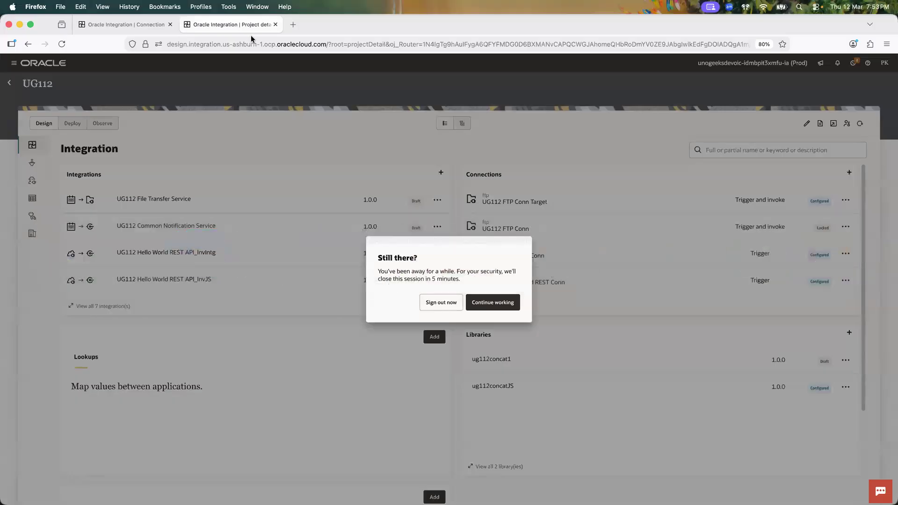
Step: Open the copied reset link in a new tab and close the idle Oracle Integration tab
left_click(293, 27)
key("super+v")
key("Return")
left_click(275, 24)
left_click(170, 25)
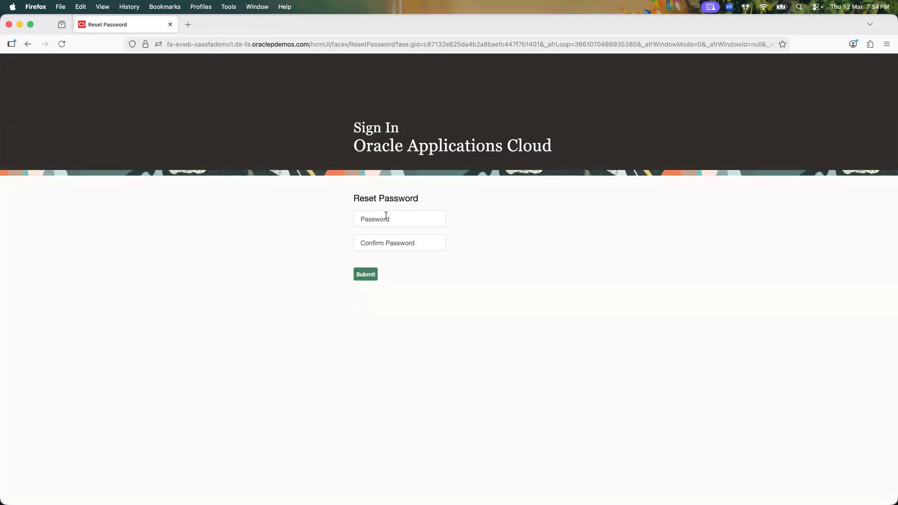
Step: Glance over the account details and welcome e-mail, then return to the Reset Password page
key("super+Tab")
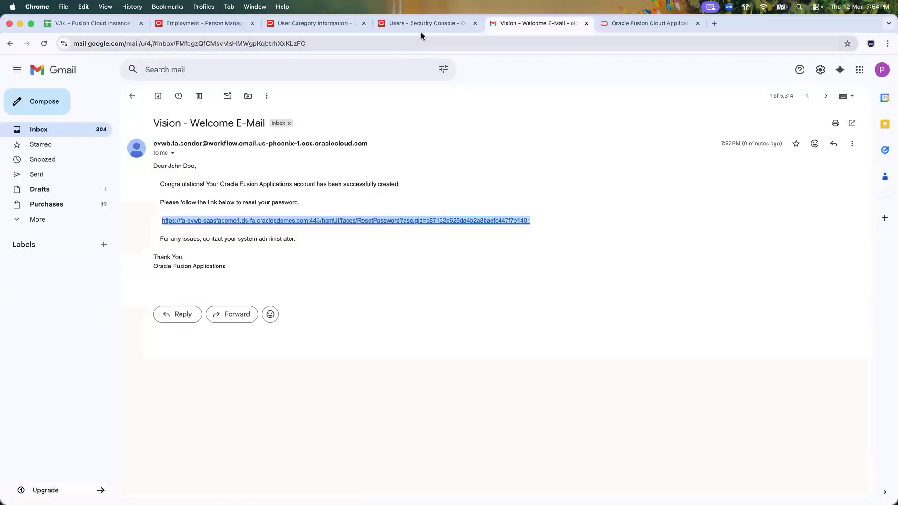
left_click(421, 26)
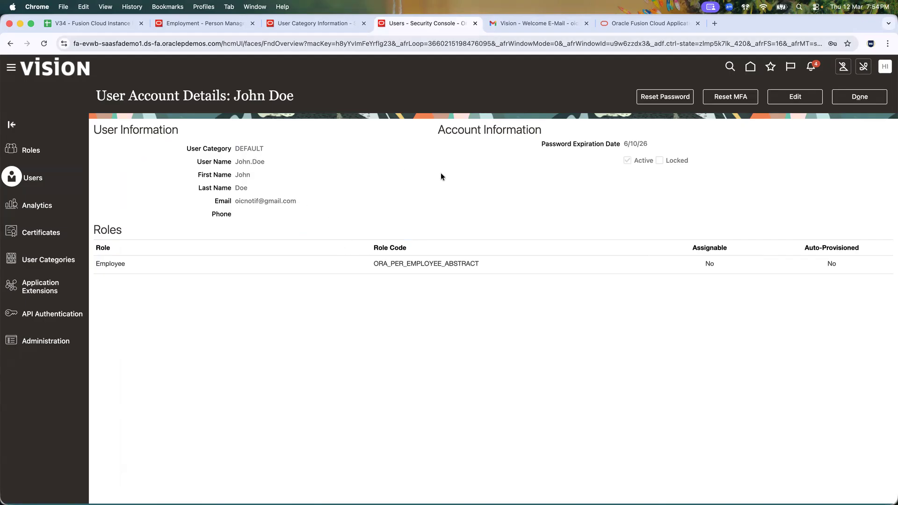
left_click(626, 24)
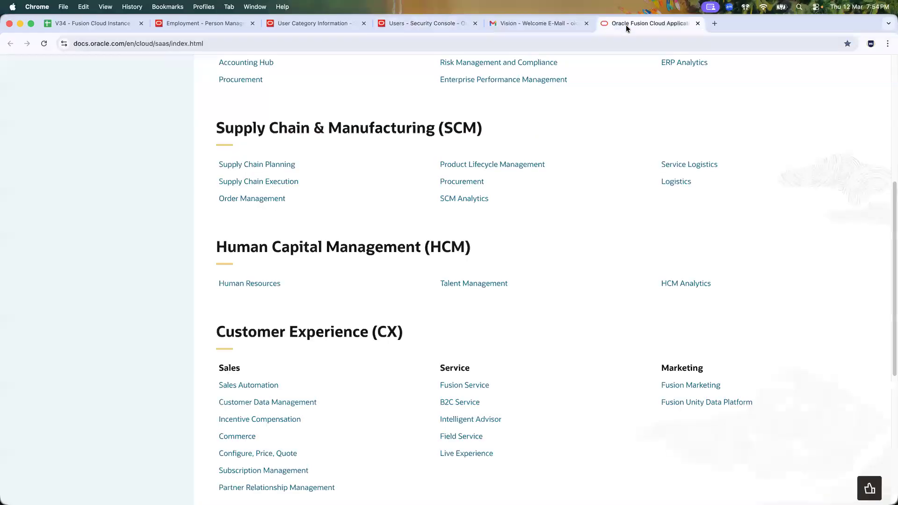
left_click(538, 25)
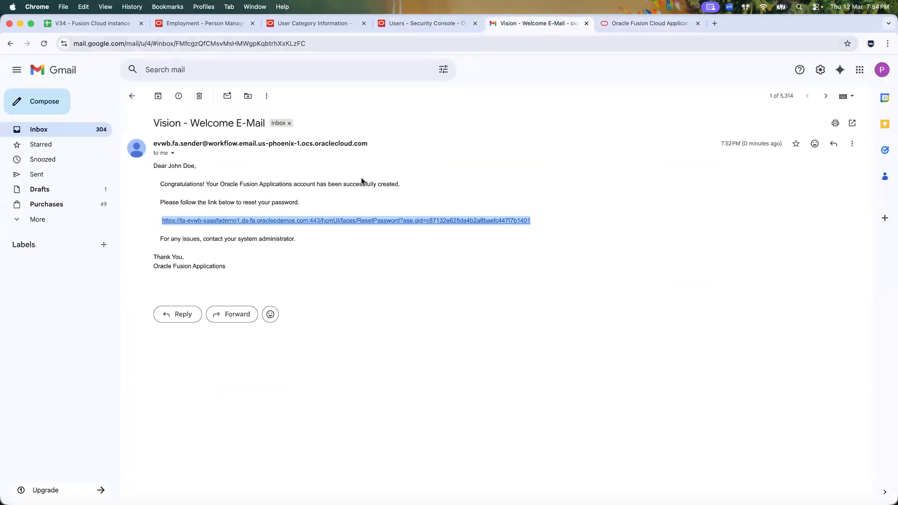
key("super+Tab")
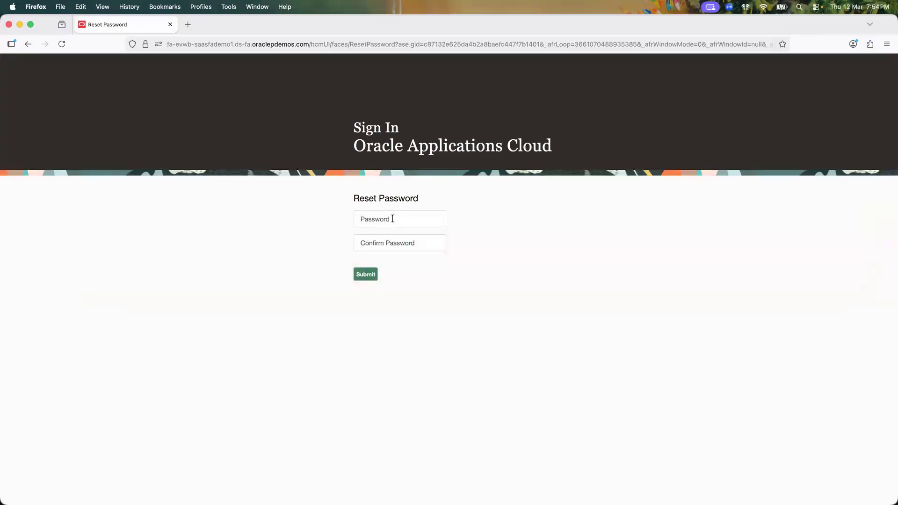
Step: Replace the rejected password with a ten-character new password, confirm it, and submit
left_click(393, 219)
type("••")
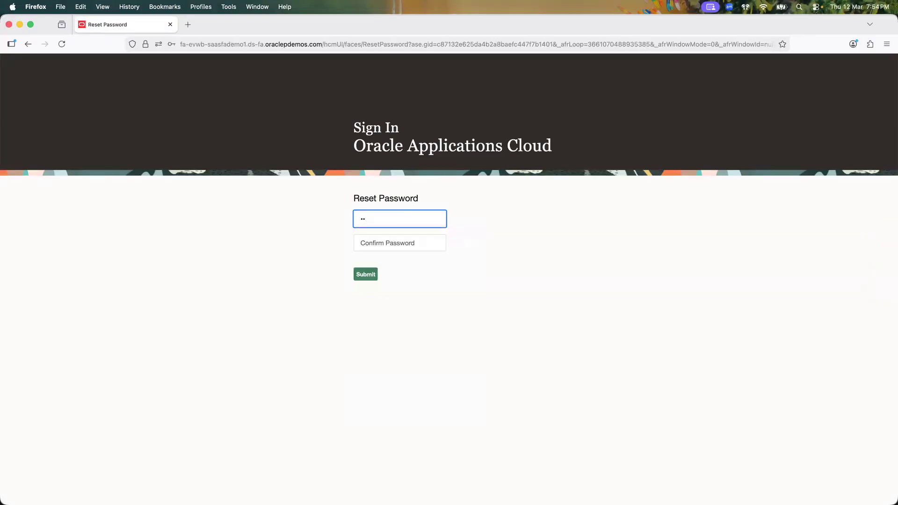
type("•••••")
key("Return")
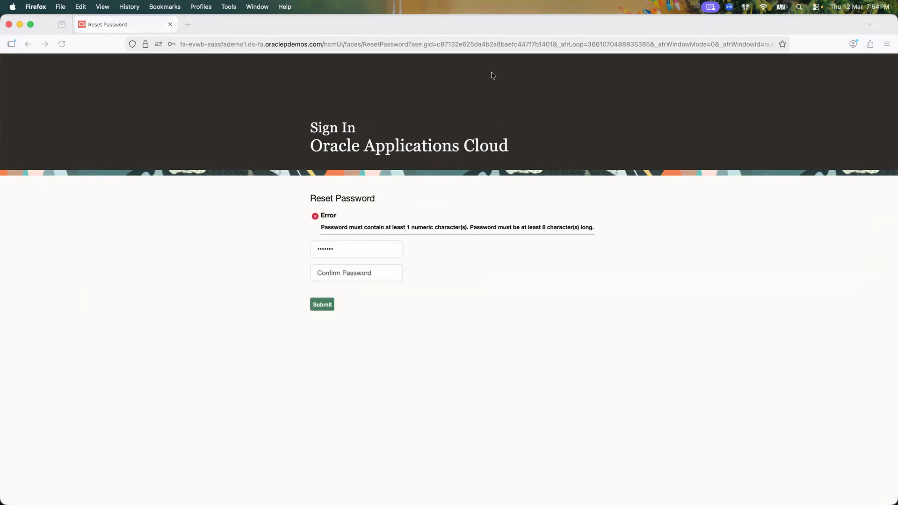
left_click(394, 245)
key("super+a")
type("••••••••••")
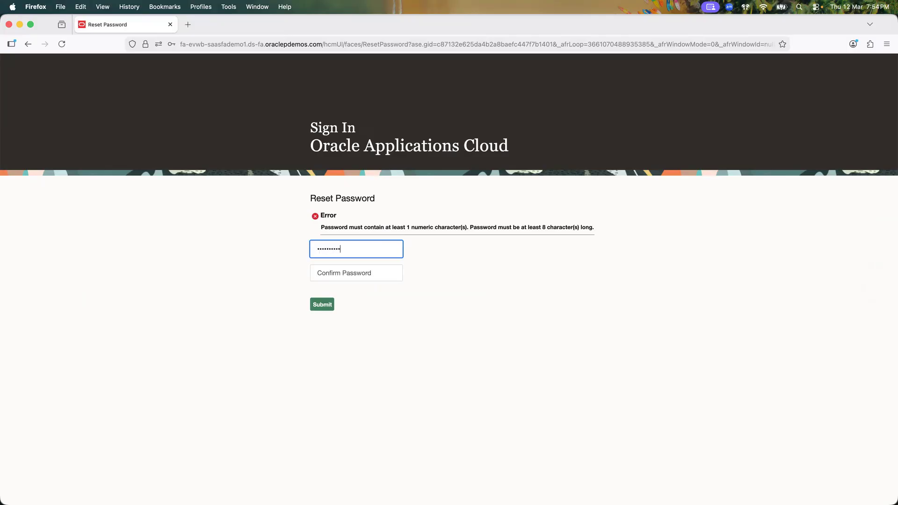
key("Tab")
type("••••••••••")
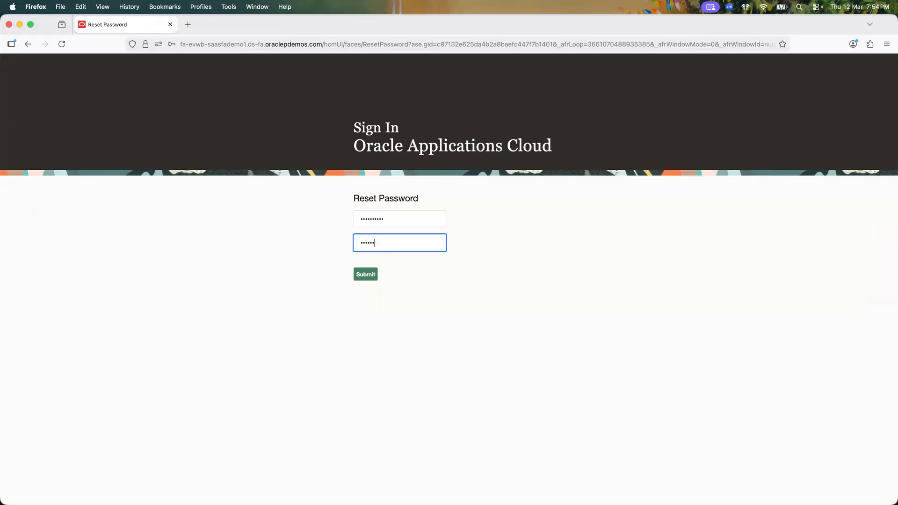
left_click(367, 276)
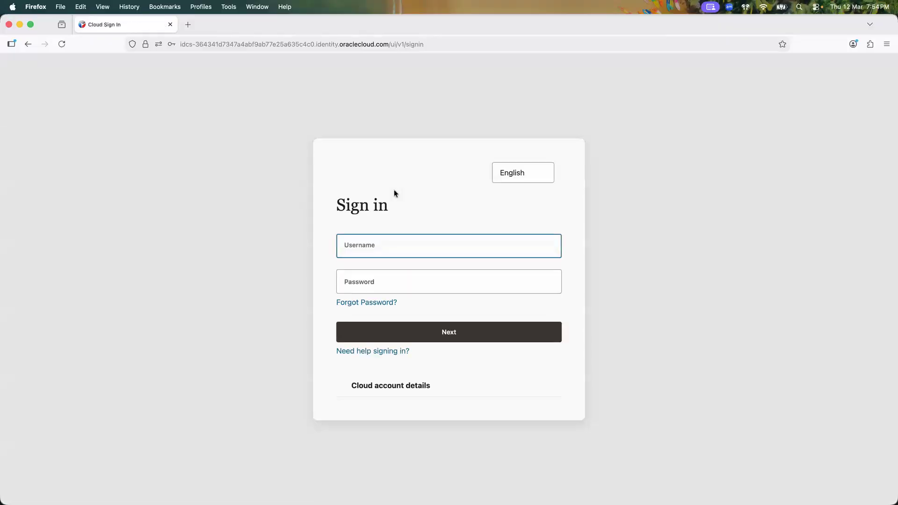
Step: Sign in with the new user name and reset password, and save the password in Firefox
left_click(394, 243)
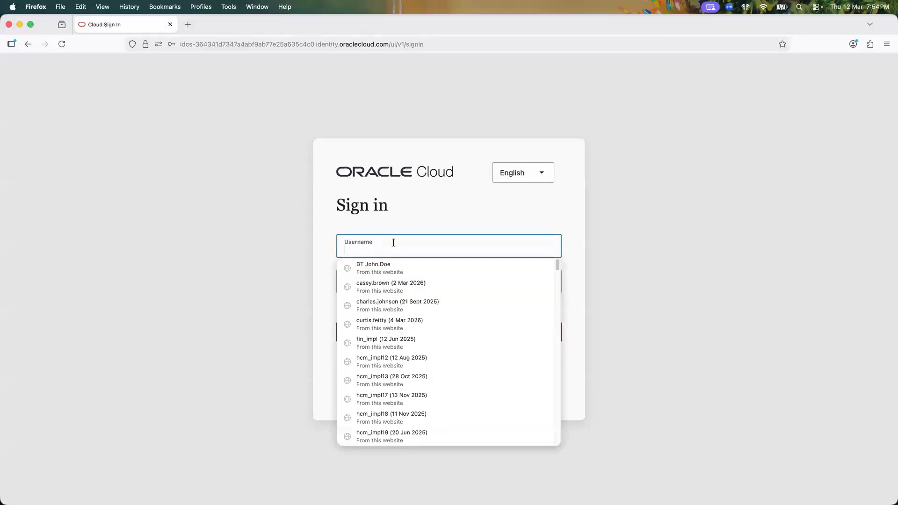
type("john.doe")
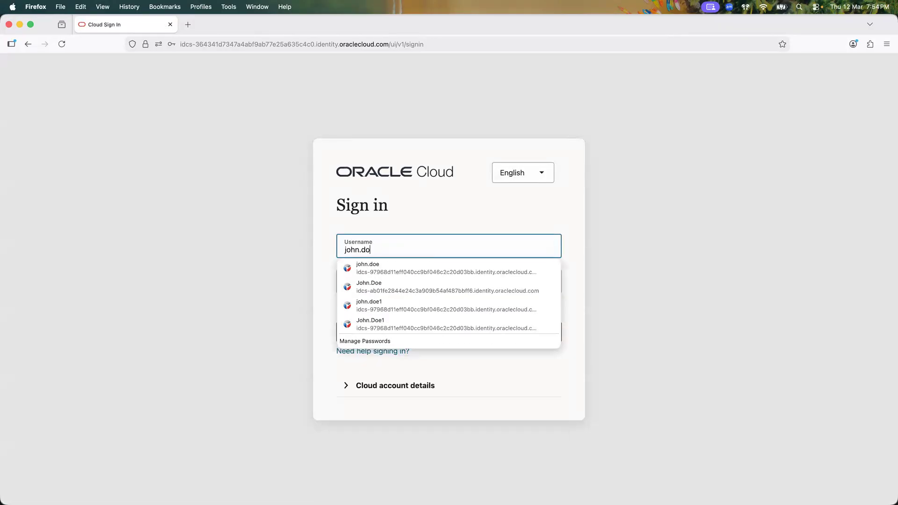
key("Tab")
type("•••••••••")
key("Return")
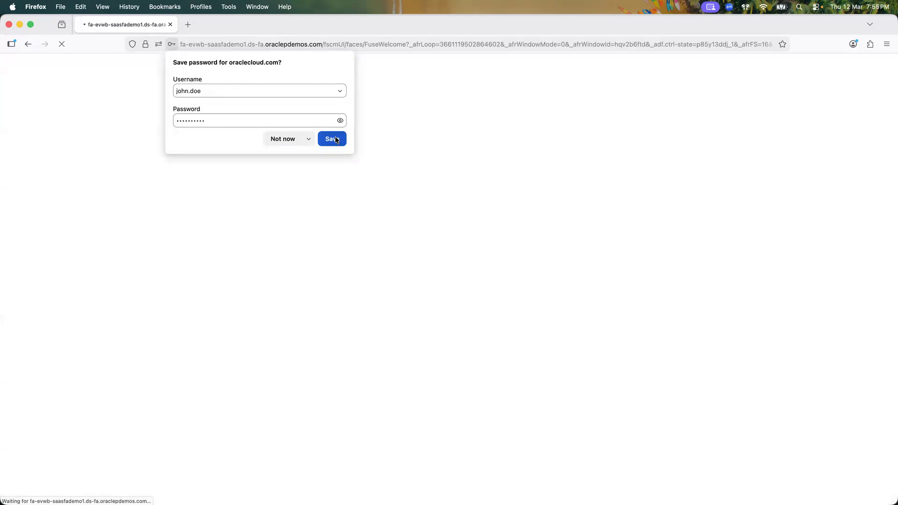
left_click(335, 137)
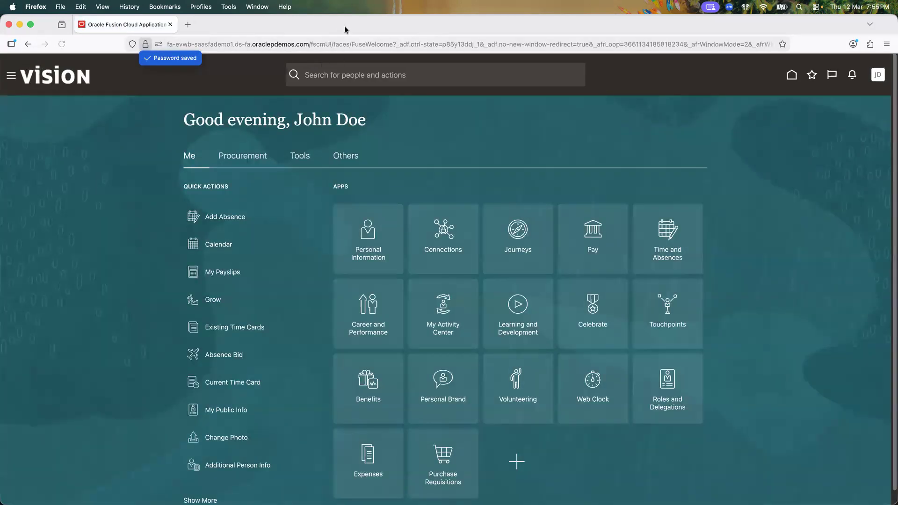